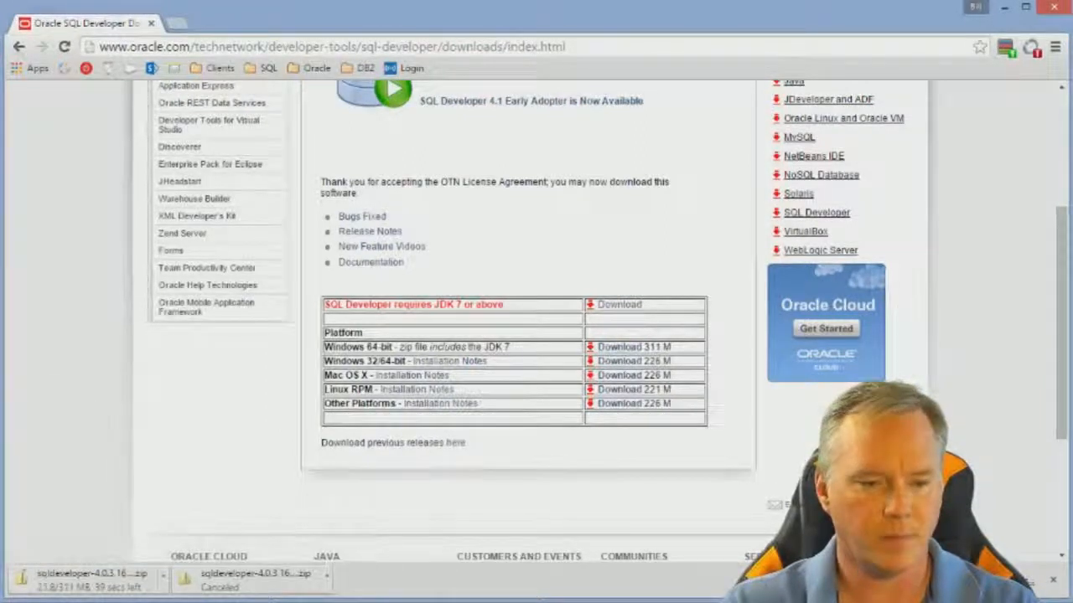
- Switch to the Downloads folder in File Explorer and launch sqldeveloper.exe from sqldeveloper-4.0.3.16.84-x64\sqldeveloper
key(alt+Tab)
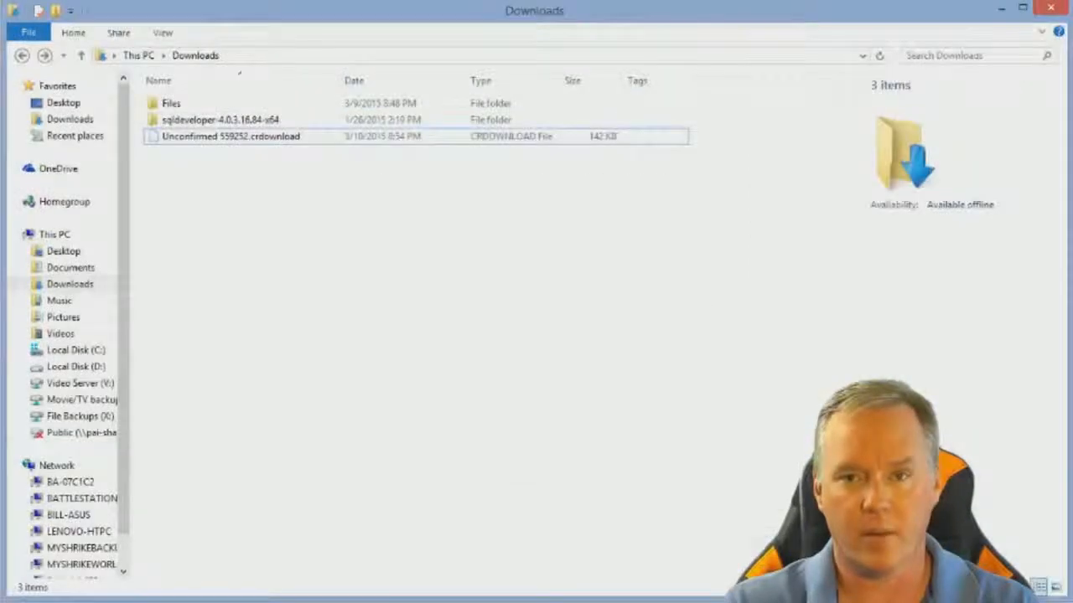
double_click(209, 123)
double_click(210, 109)
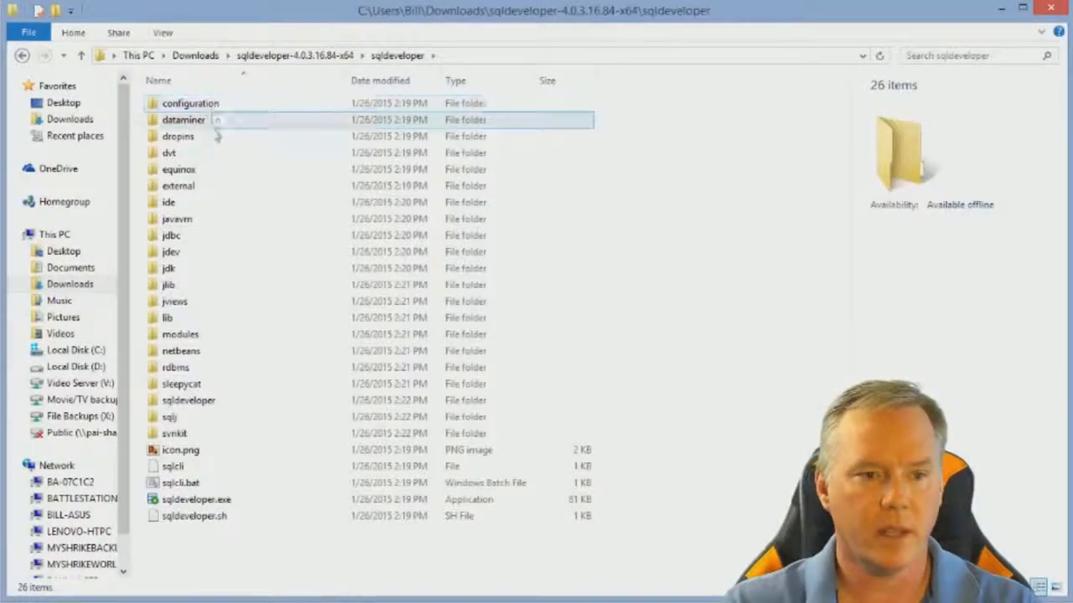
double_click(196, 500)
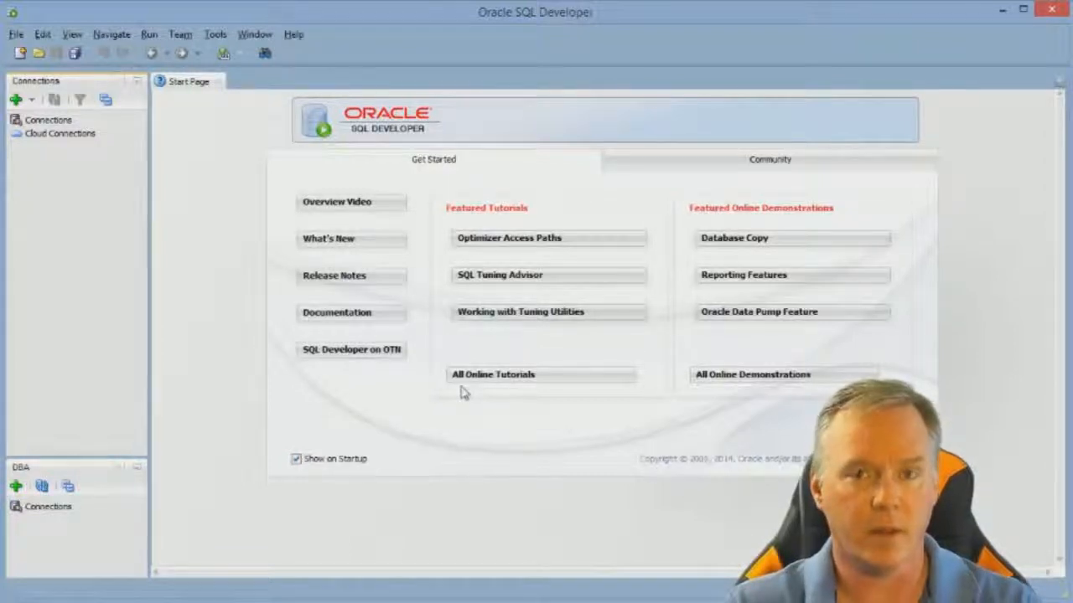
- Start a new database connection, using the OVSORCL host from gAcademy_tnsnames.ora in TextPad as both its connection name and hostname
click(17, 101)
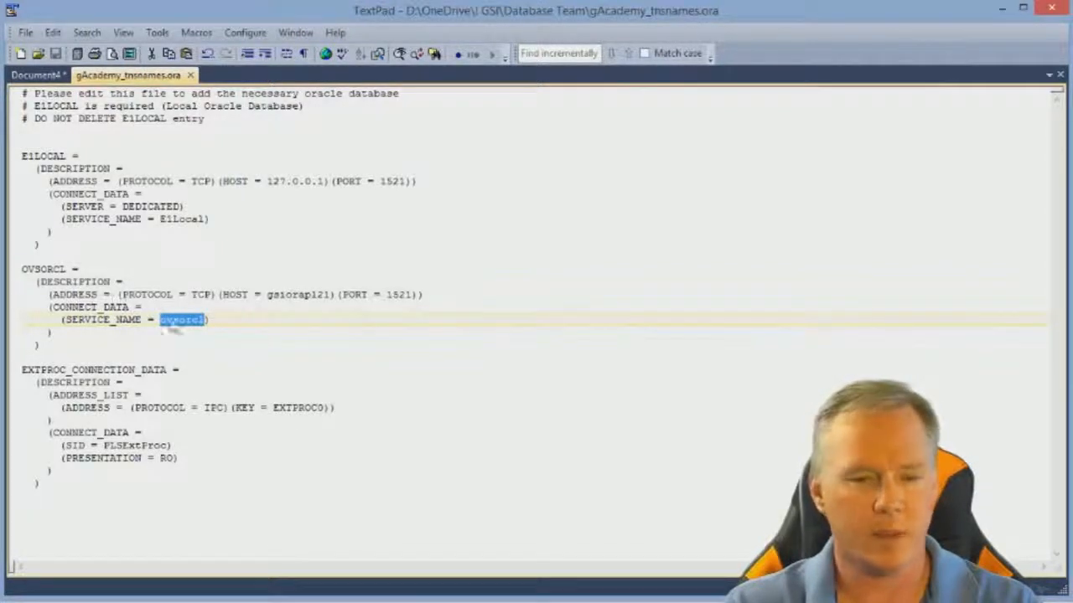
click(220, 295)
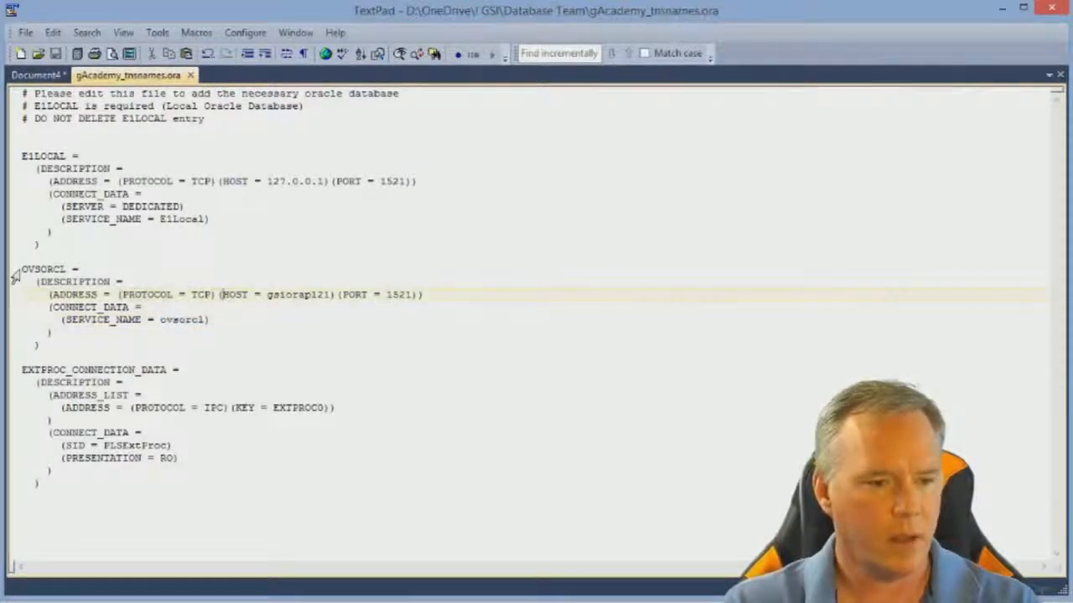
drag(28, 271, 120, 349)
click(124, 345)
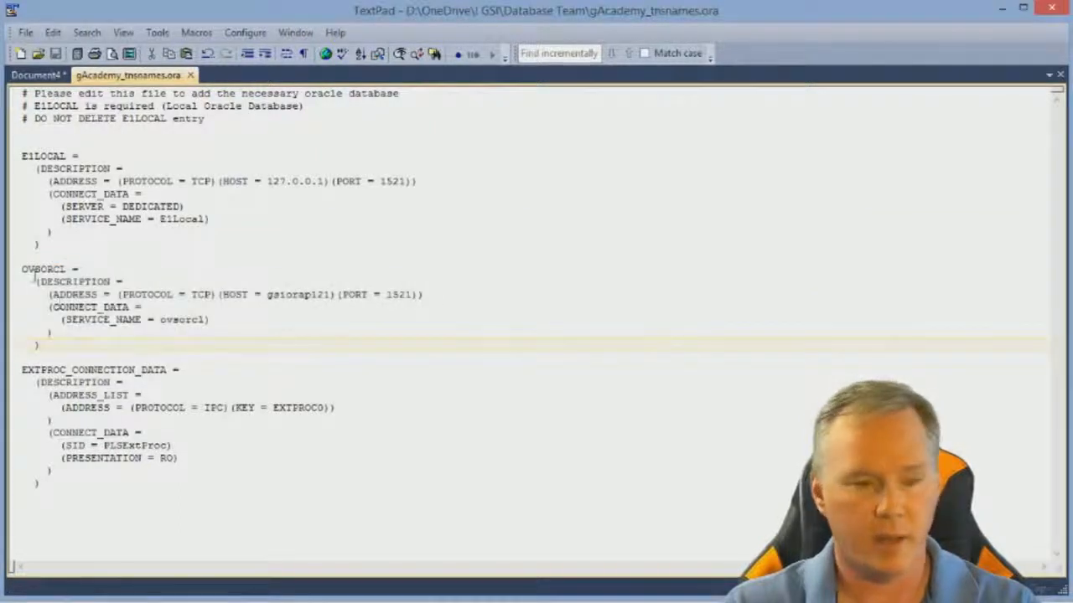
double_click(287, 294)
key(ctrl+c)
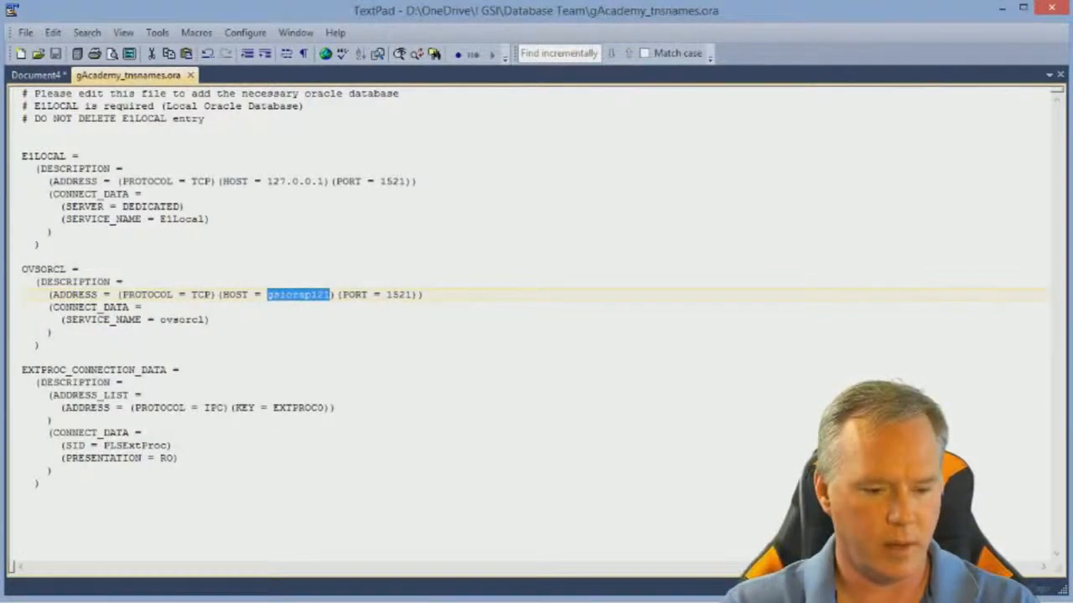
key(alt+Tab)
key(ctrl+v)
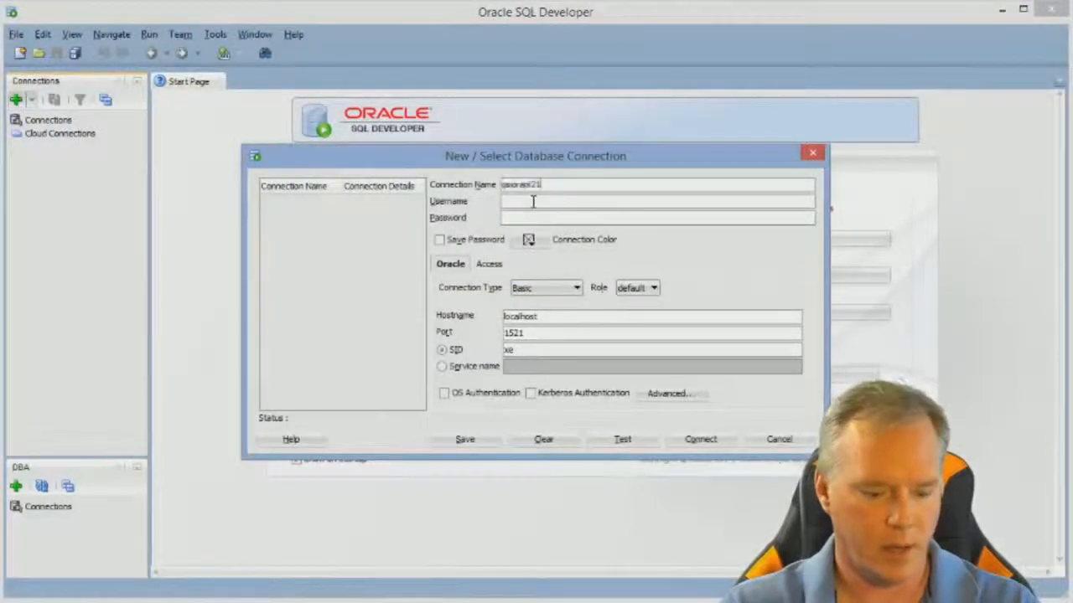
drag(545, 316, 476, 325)
key(ctrl+v)
- Enter sys as the username, fill in the account password, and have the password saved with the connection
click(521, 202)
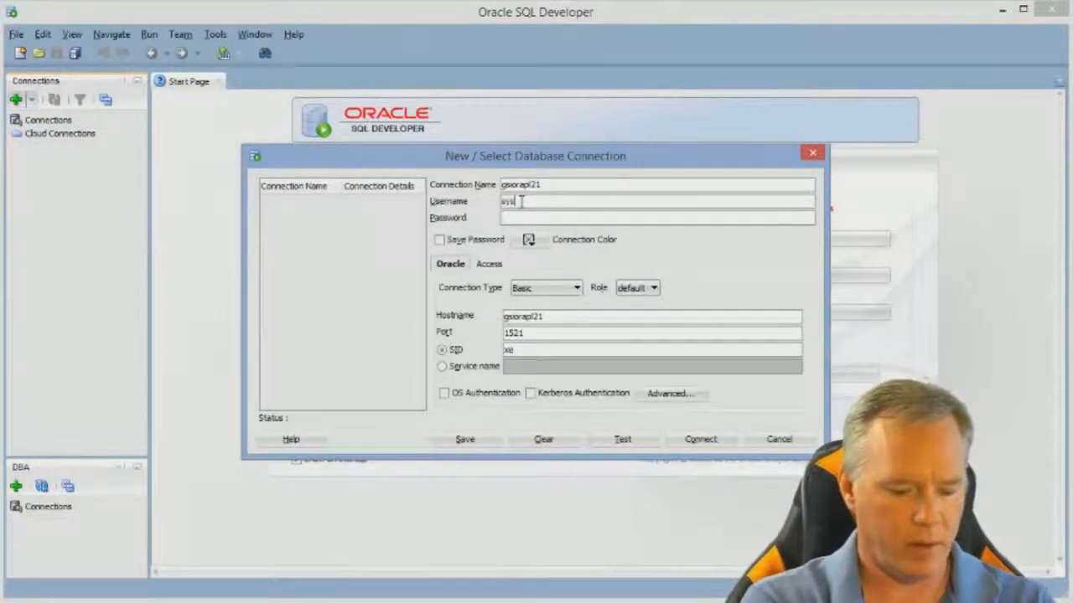
key(Tab)
text(•••••••)
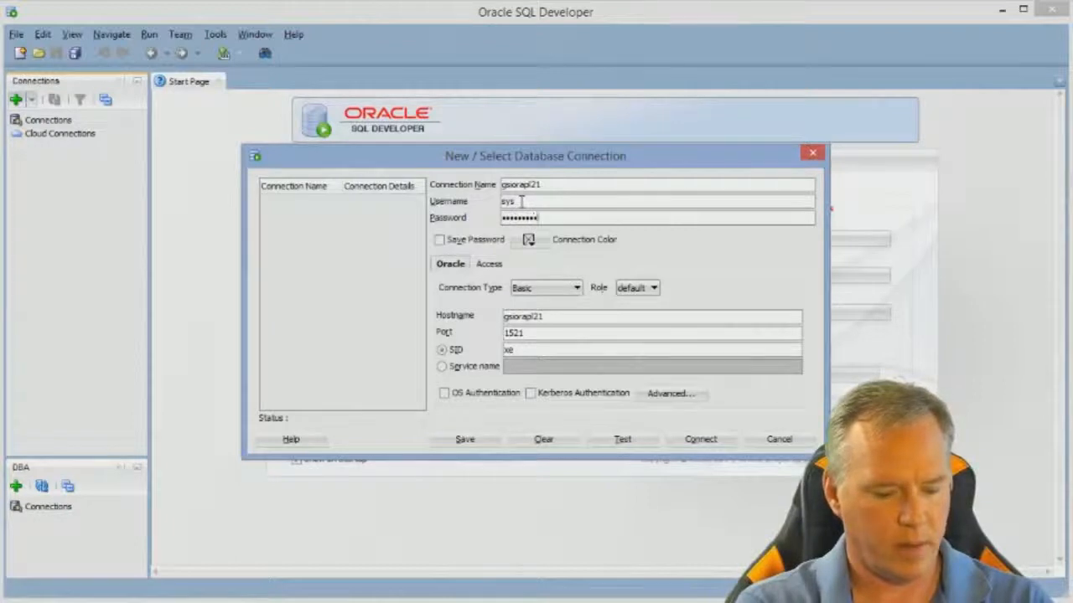
click(440, 242)
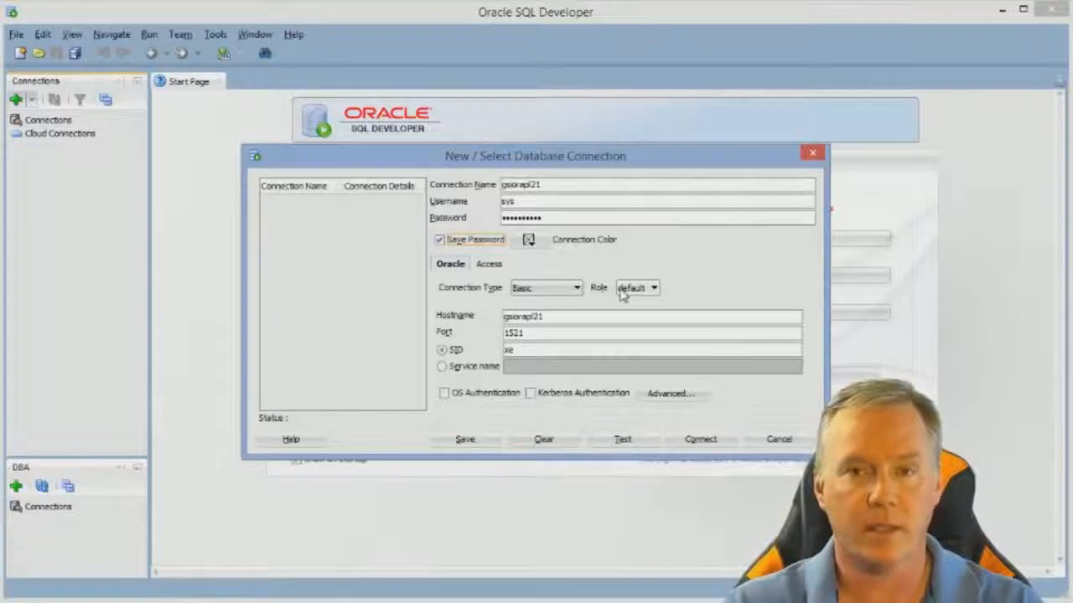
- Set the connection's role to SYSDBA and its connection type to Basic
click(624, 290)
click(648, 318)
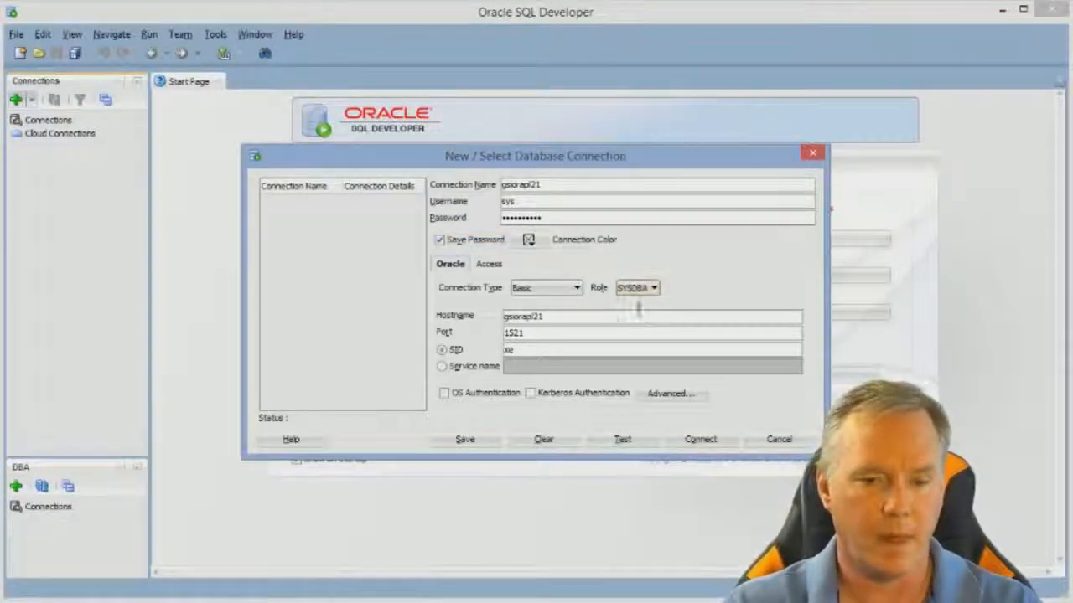
click(552, 289)
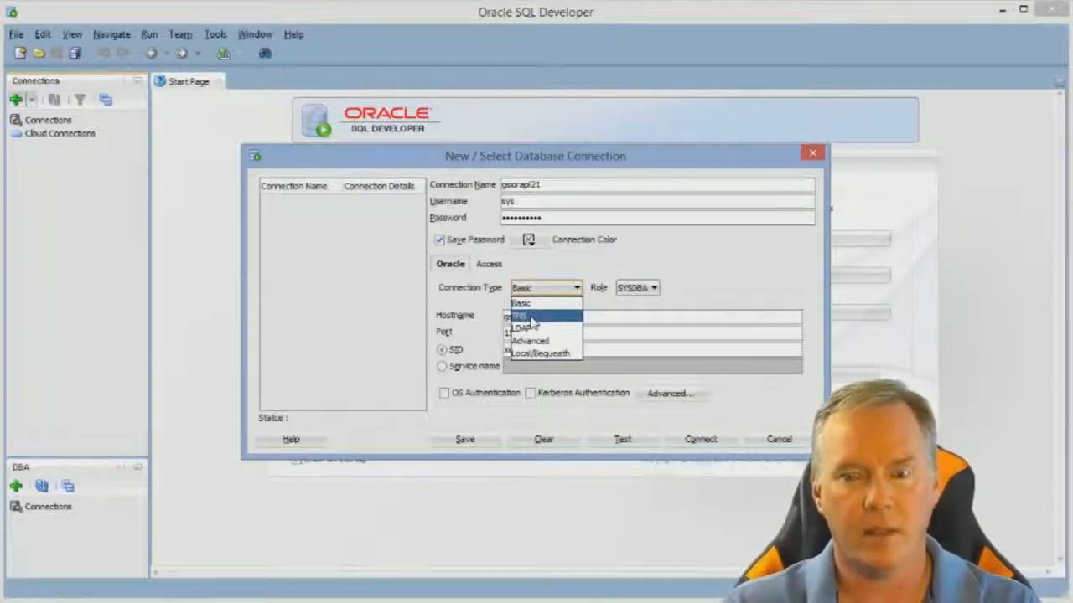
click(541, 303)
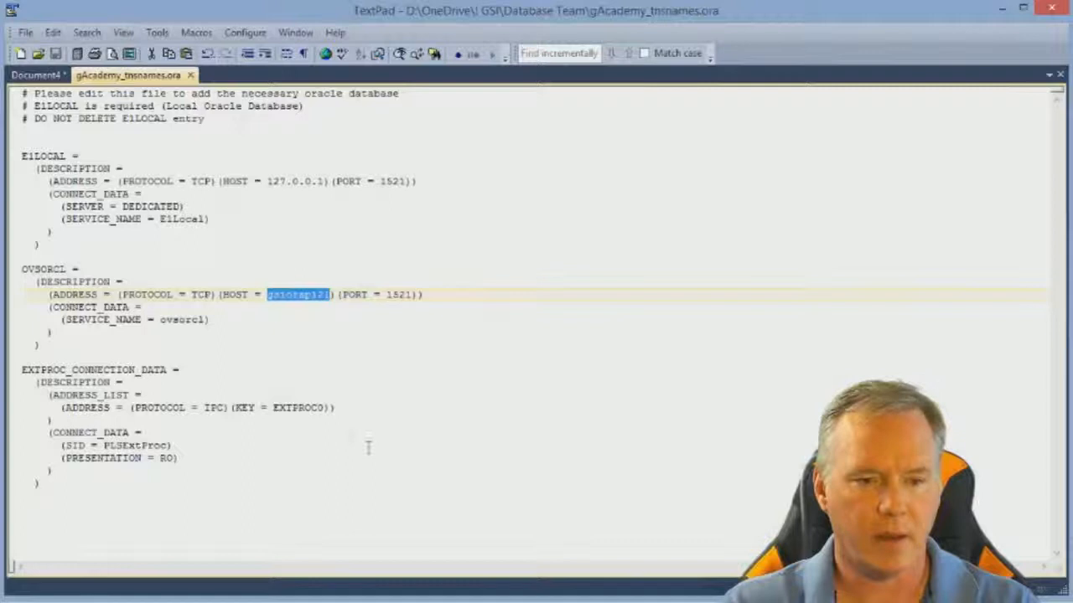
- Check the OVSORCL port and service name in gAcademy_tnsnames.ora in TextPad, and set the connection's SID to ovsorcl
click(244, 307)
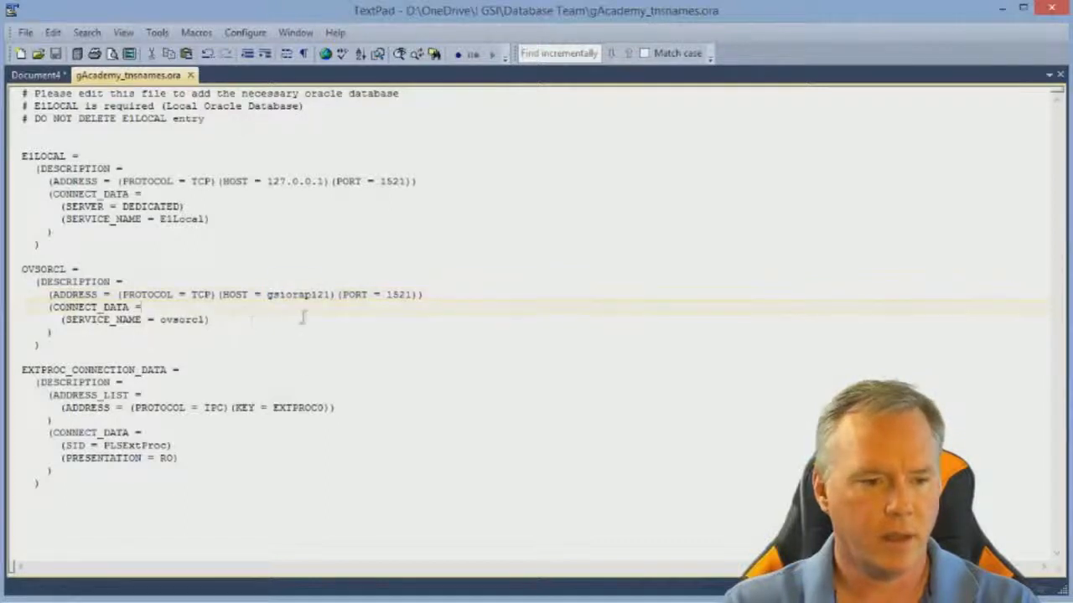
drag(381, 294, 414, 294)
click(411, 294)
double_click(182, 321)
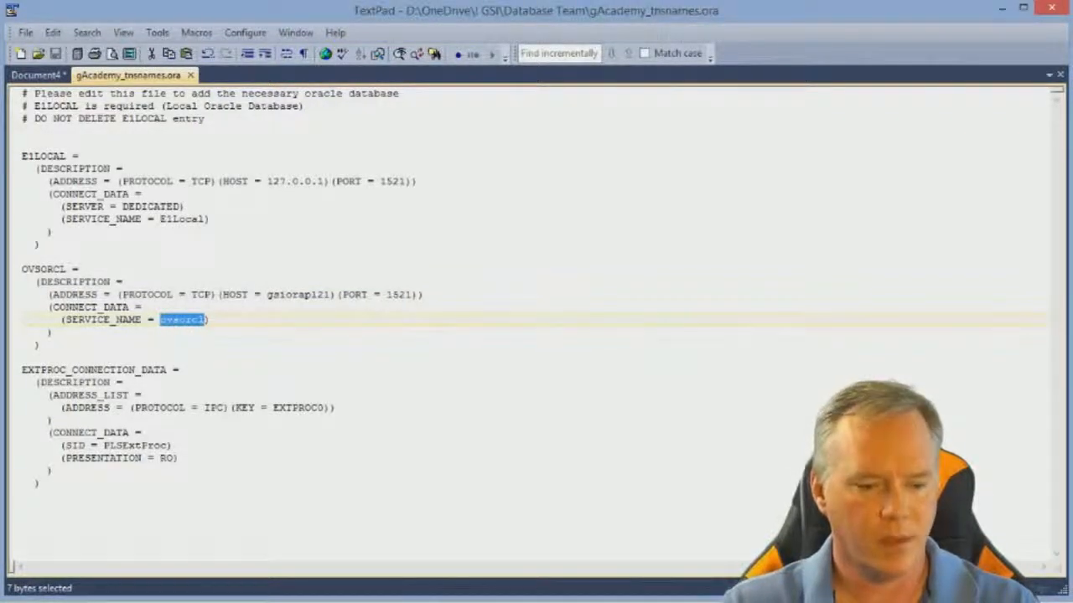
key(alt+Tab)
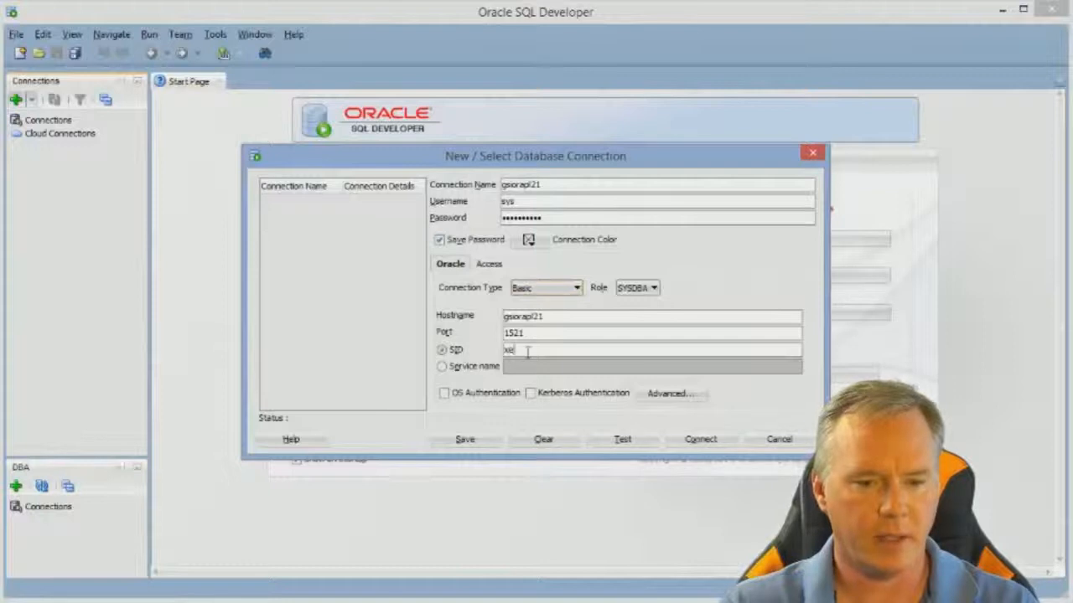
drag(517, 351, 489, 359)
text(ovsorcl)
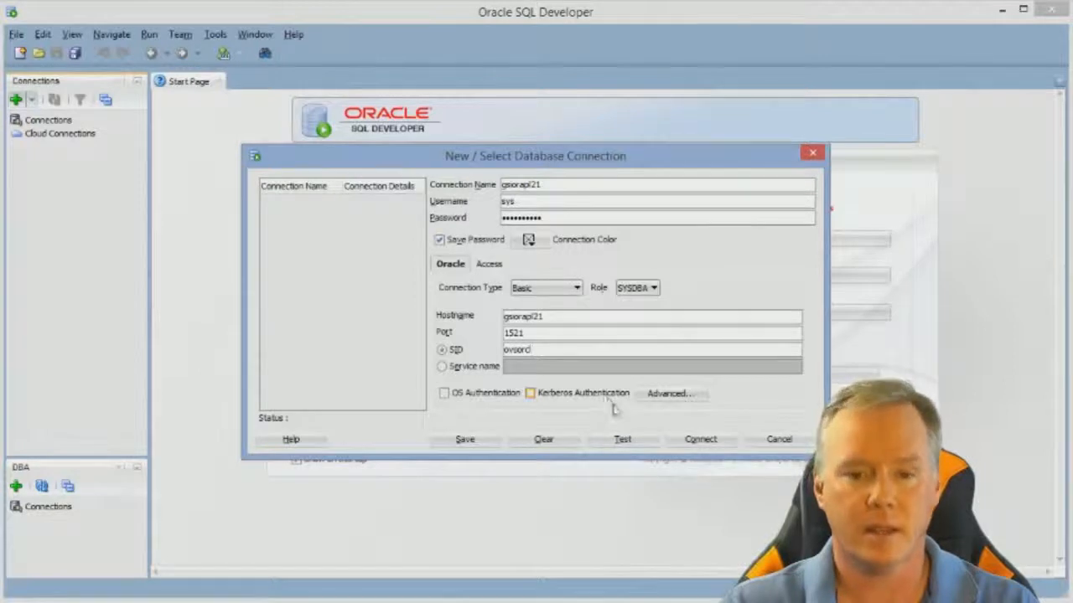
- Test and save the new connection, and connect to the database with it
click(622, 442)
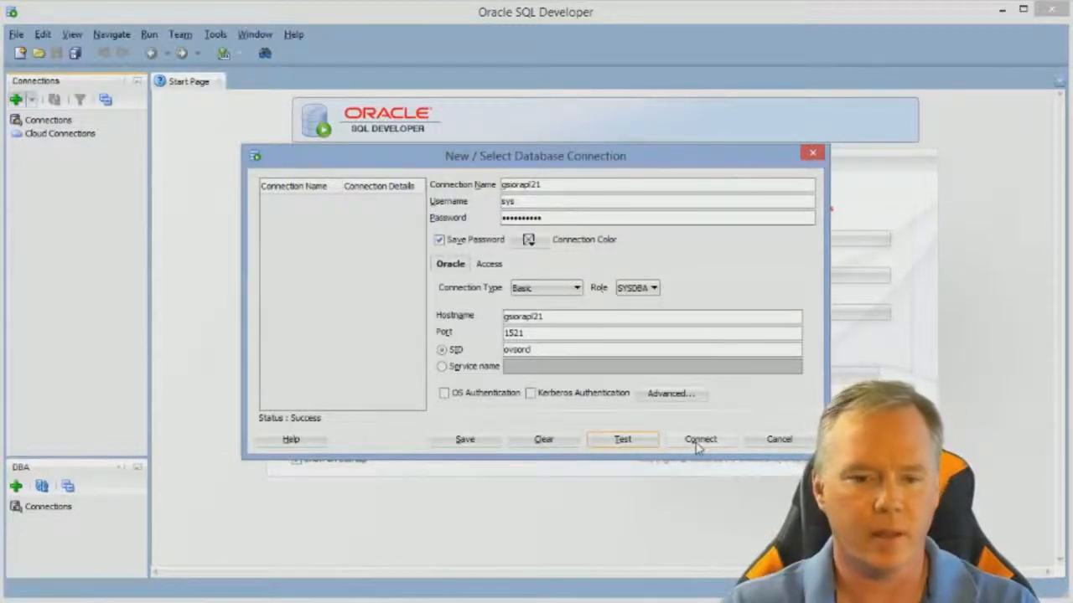
click(467, 444)
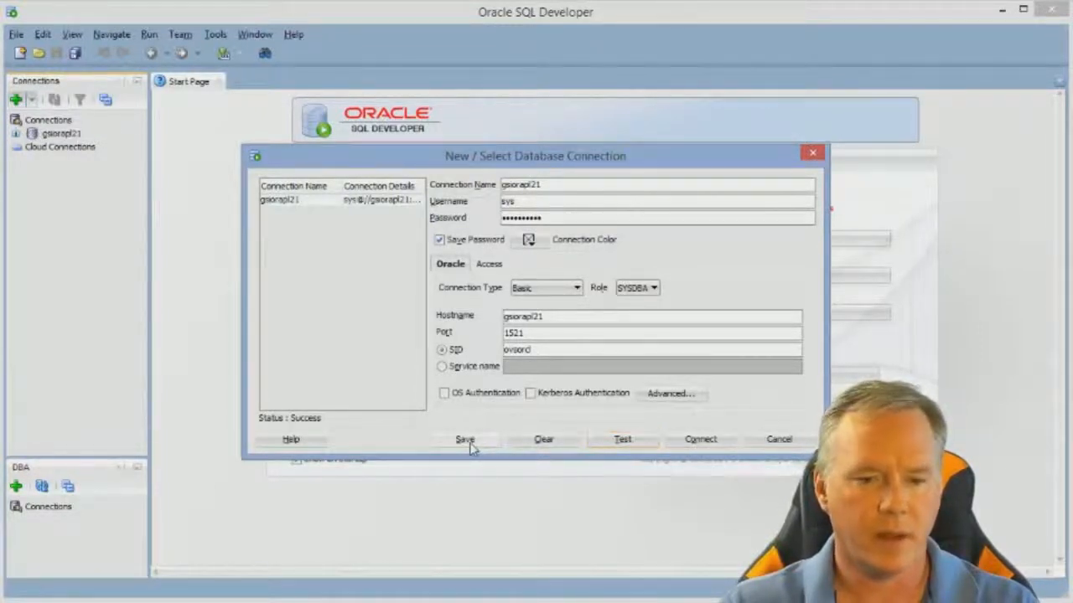
click(700, 444)
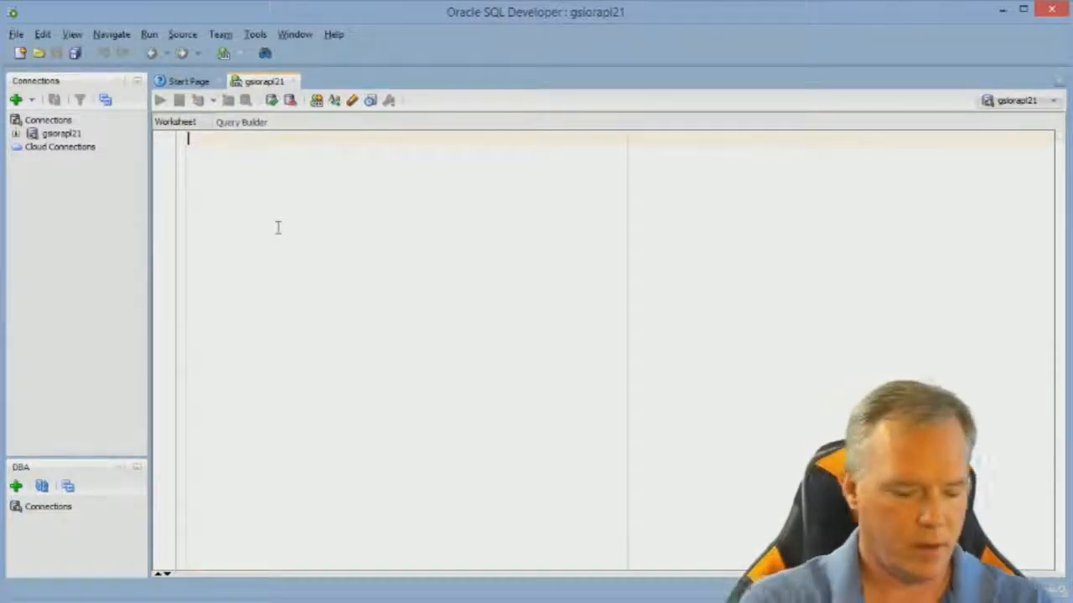
- Write the query "select * from testdta.f0101;" in the worksheet and run it
text(select *)
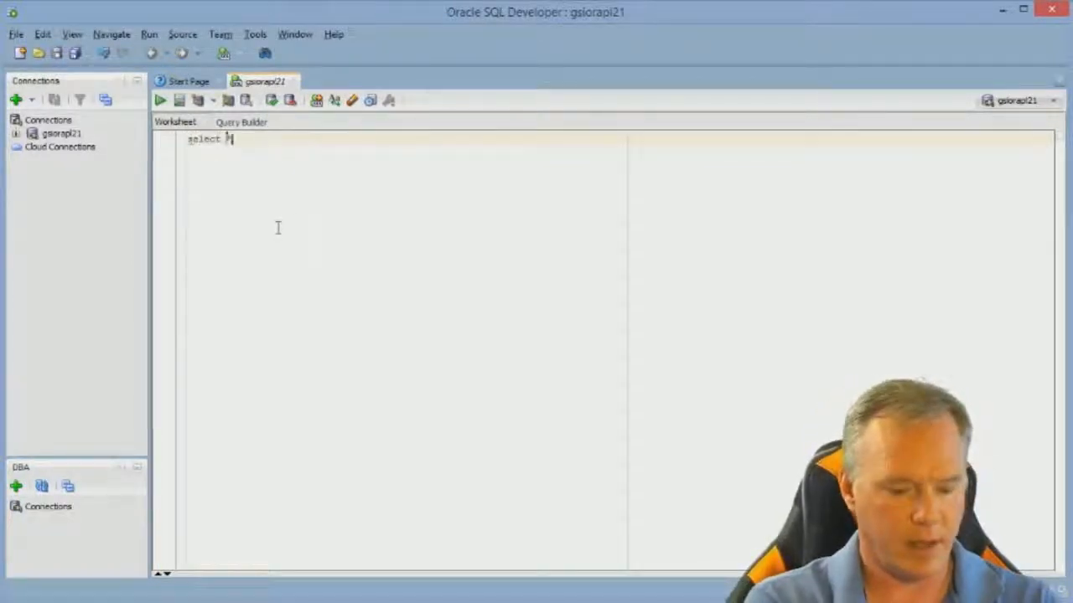
text( from tastdta.f01011)
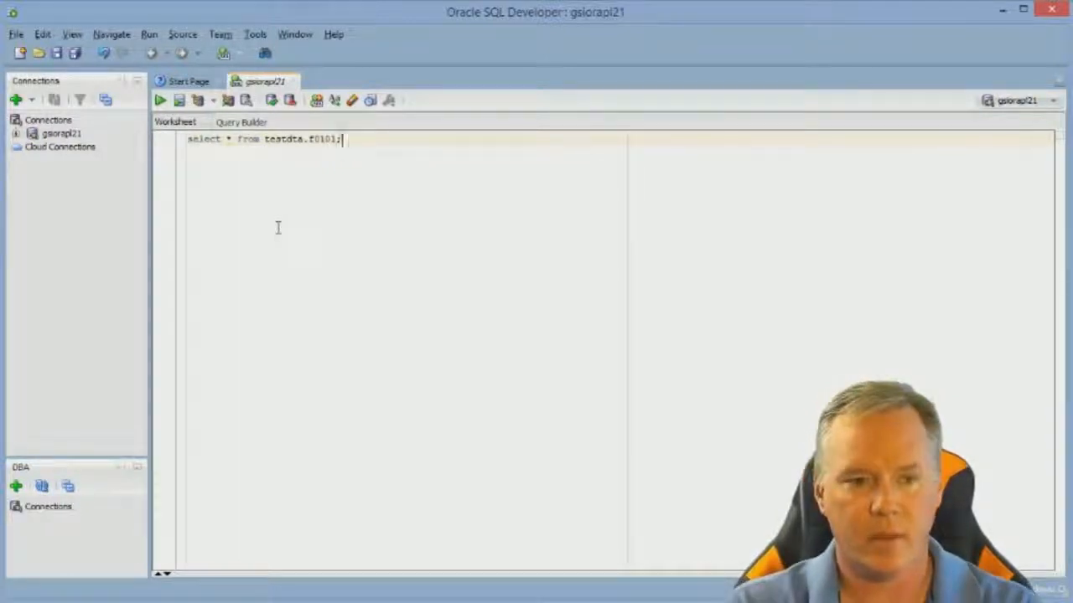
click(159, 100)
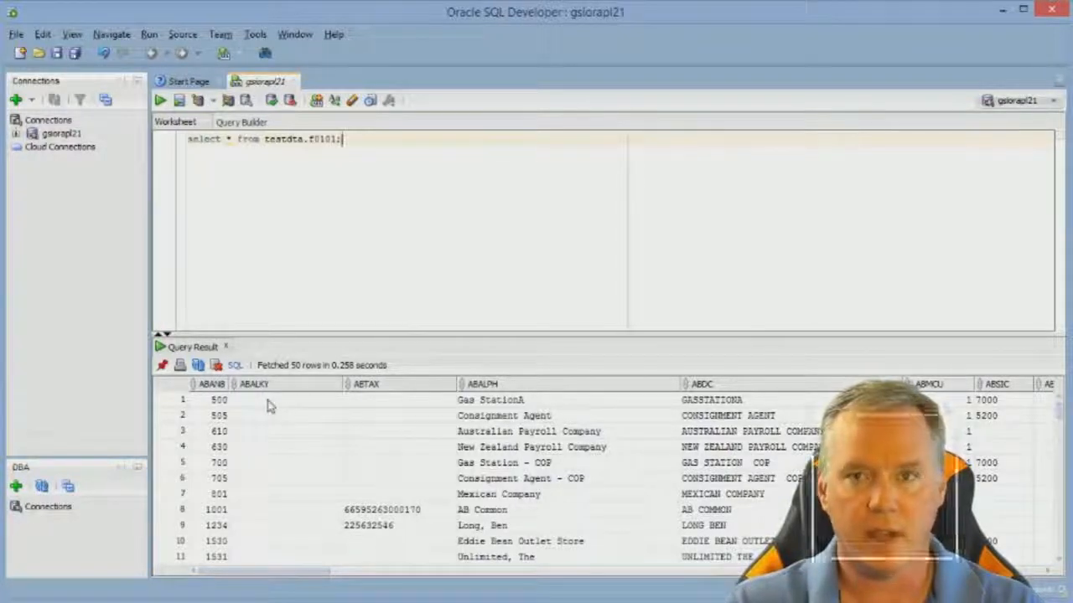
- Copy the first ten result rows, columns ABANB through ABDC, into a new TextPad document
drag(218, 400, 743, 553)
key(ctrl+c)
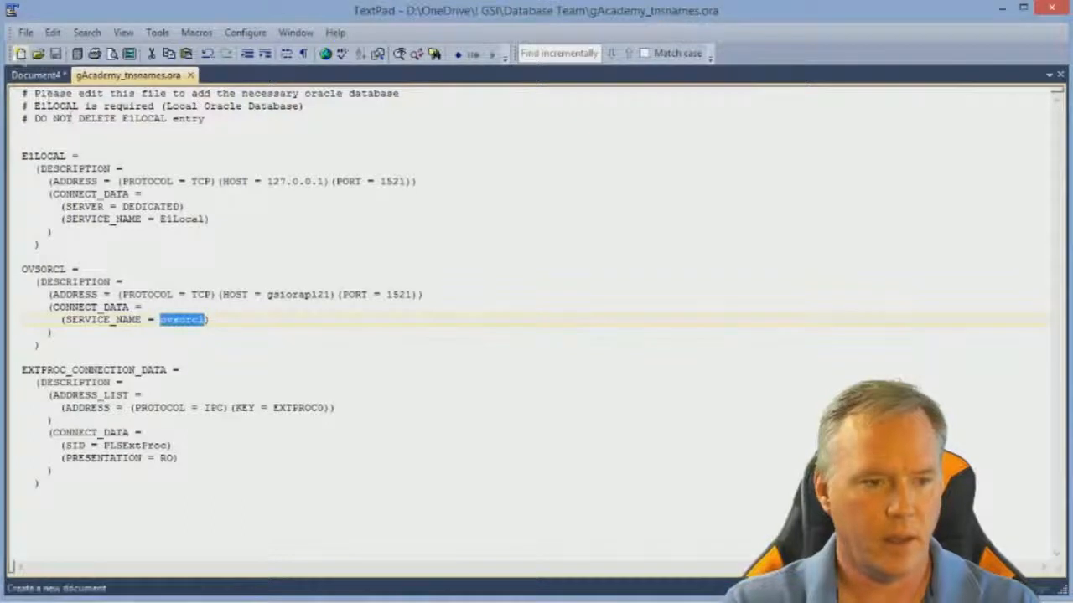
click(20, 53)
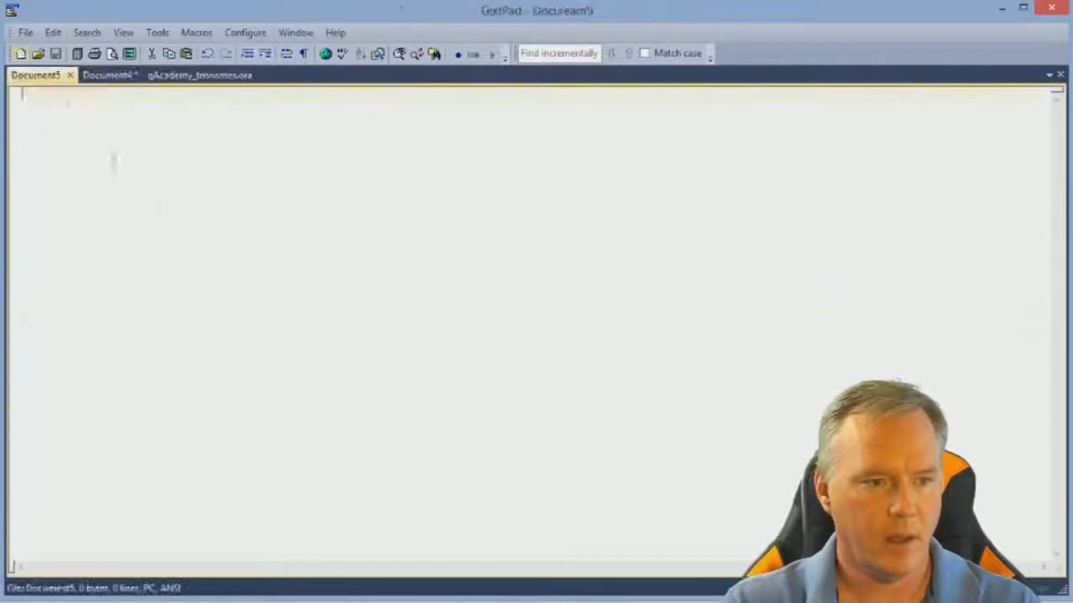
key(ctrl+v)
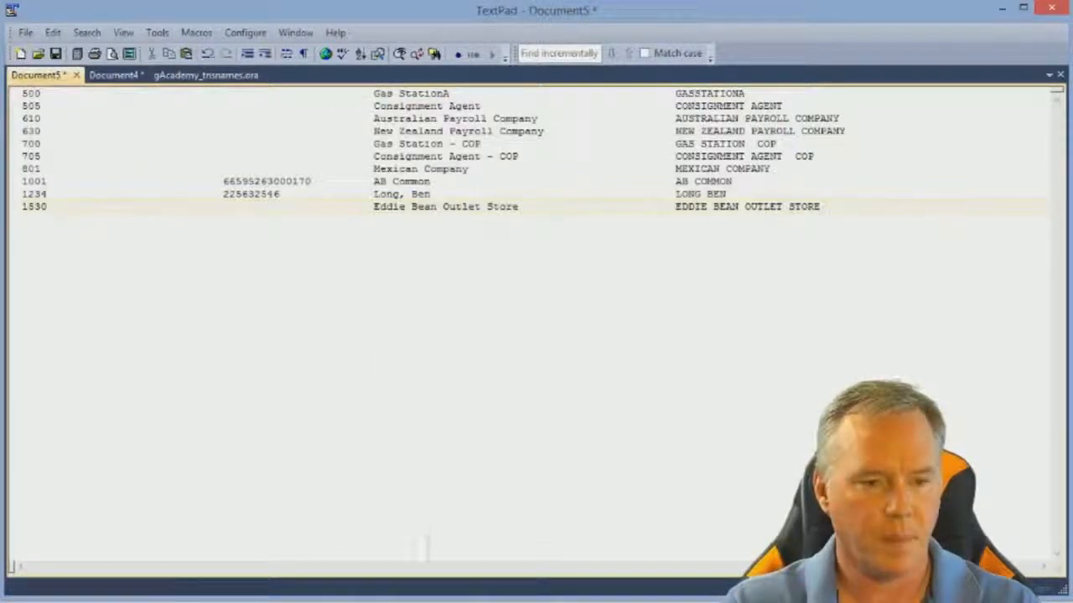
- Return to SQL Developer, start exporting the query result grid, and set the export format to csv
key(alt+Tab)
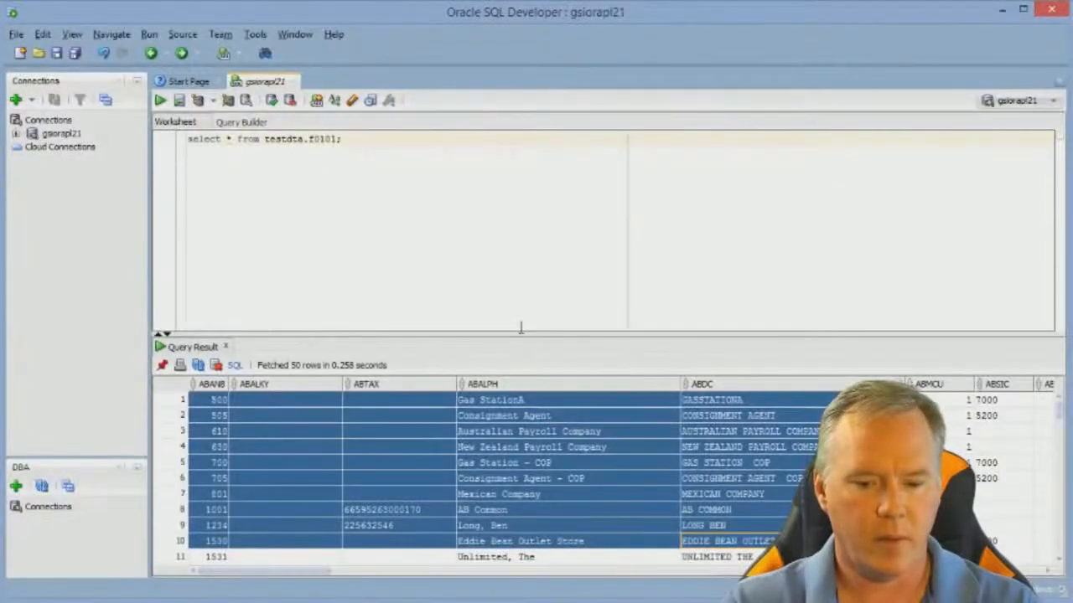
click(216, 402)
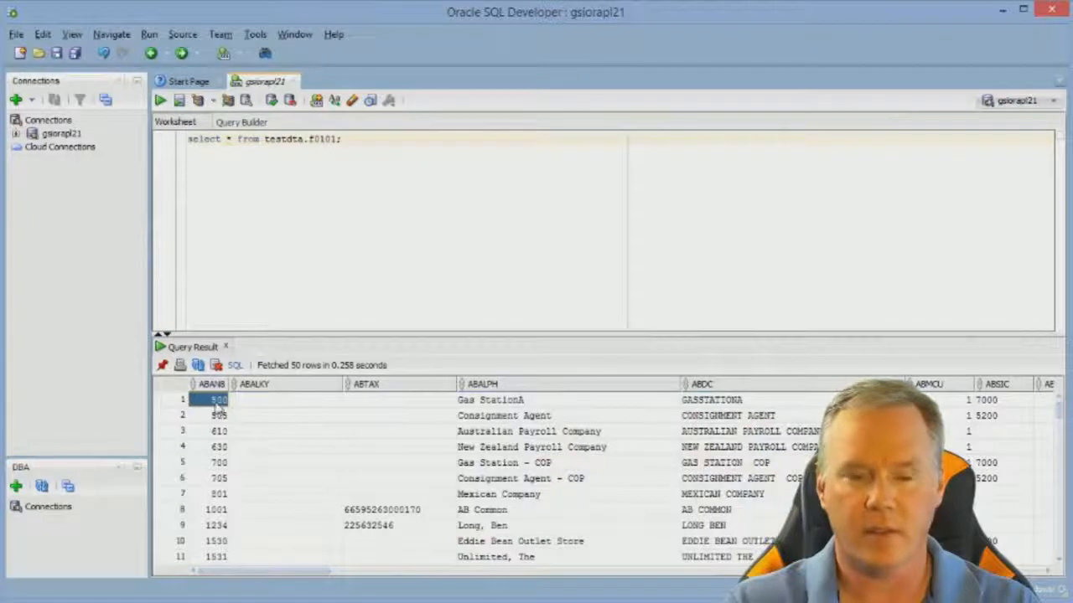
right_click(218, 407)
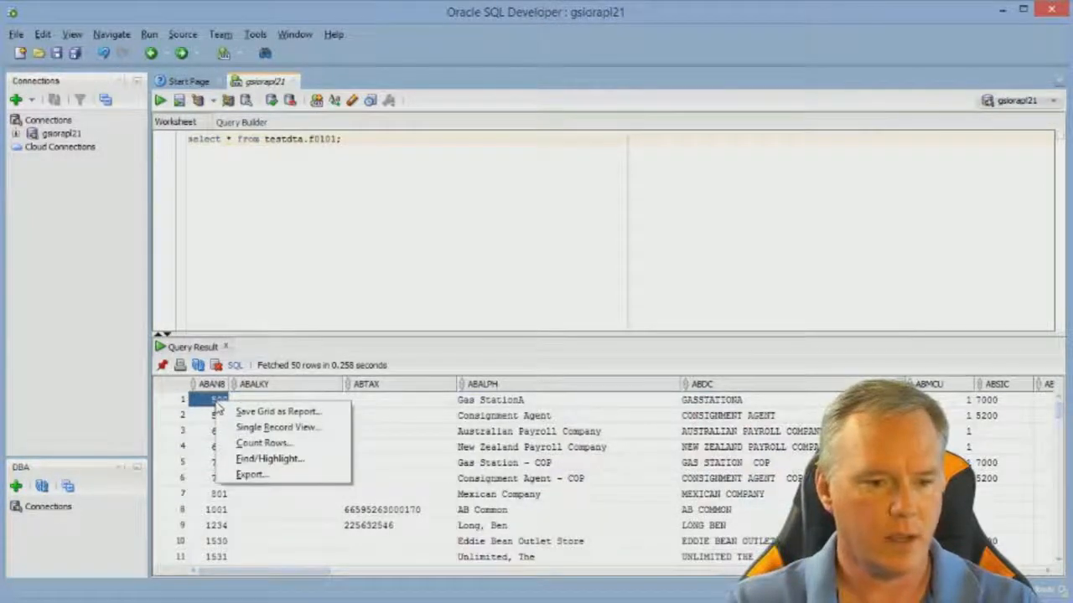
click(257, 474)
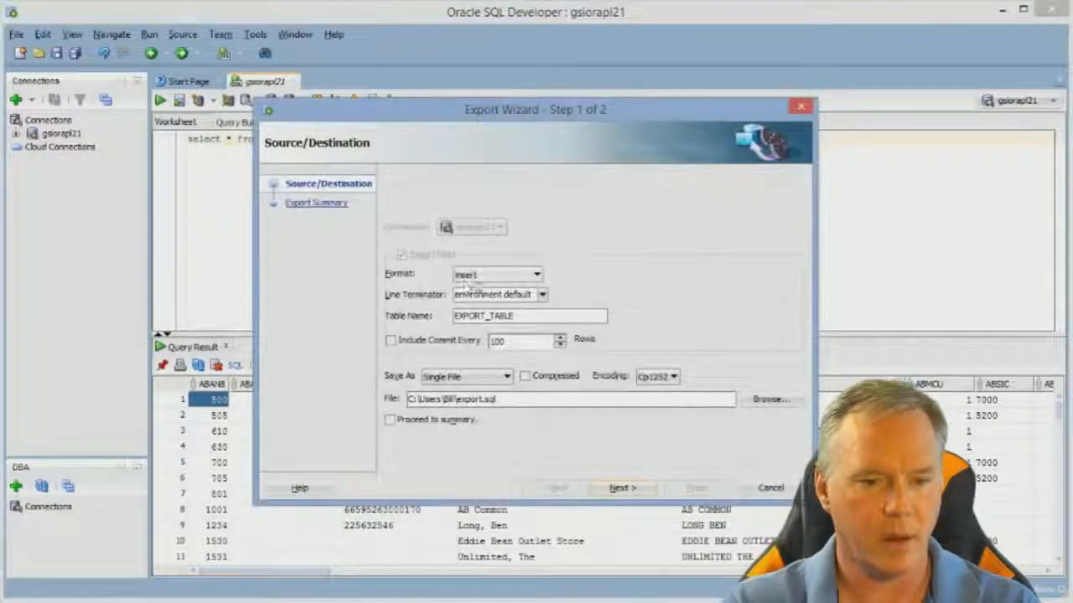
click(525, 280)
scroll(513, 299, up, 3)
click(513, 295)
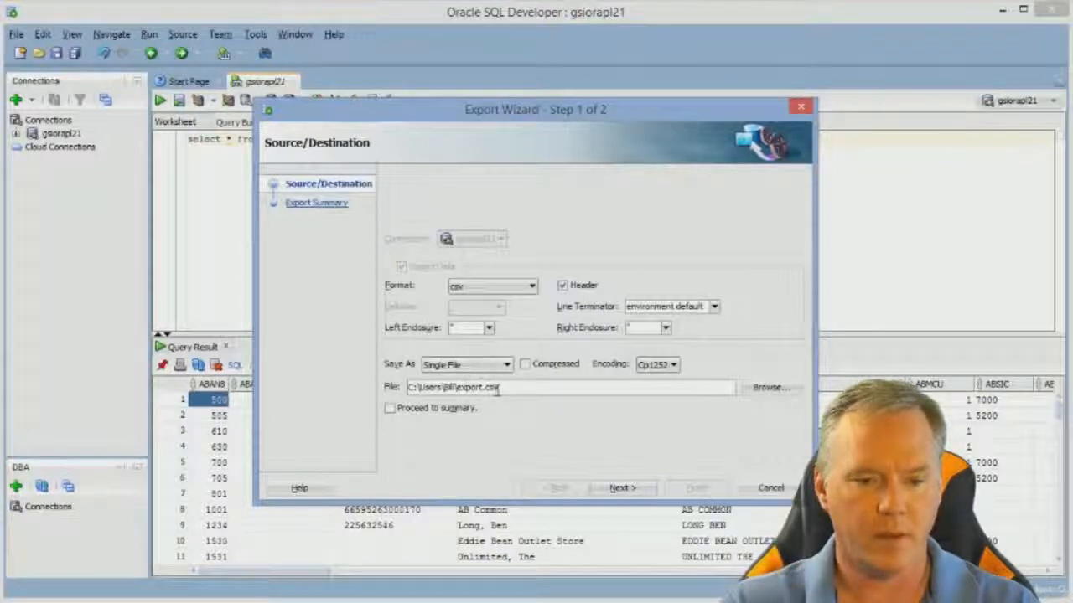
- Accept overwriting the existing export.csv and finish the export from the summary page
click(622, 488)
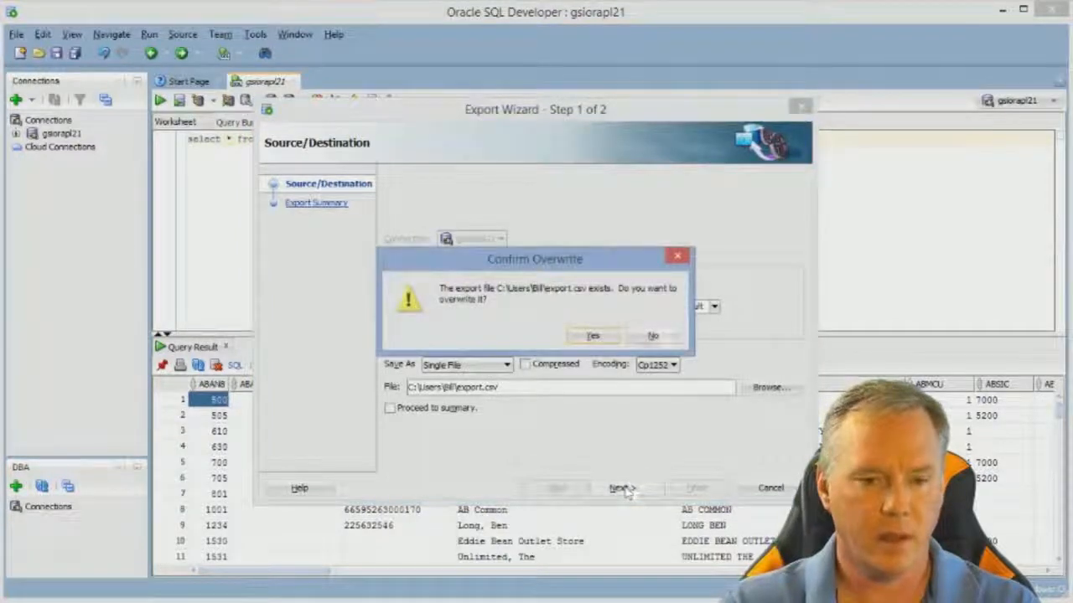
click(593, 337)
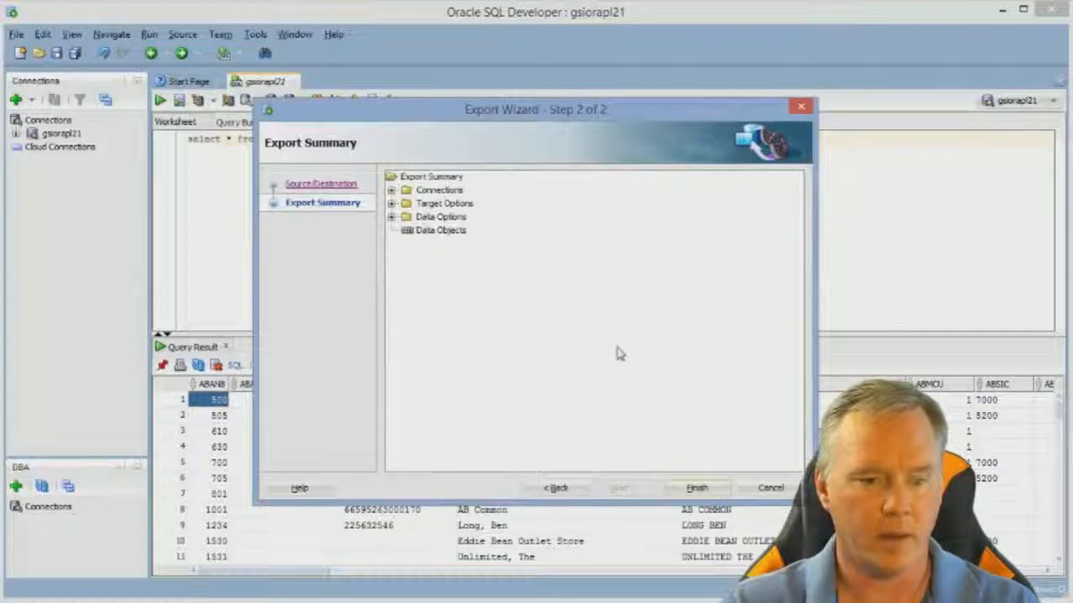
click(696, 488)
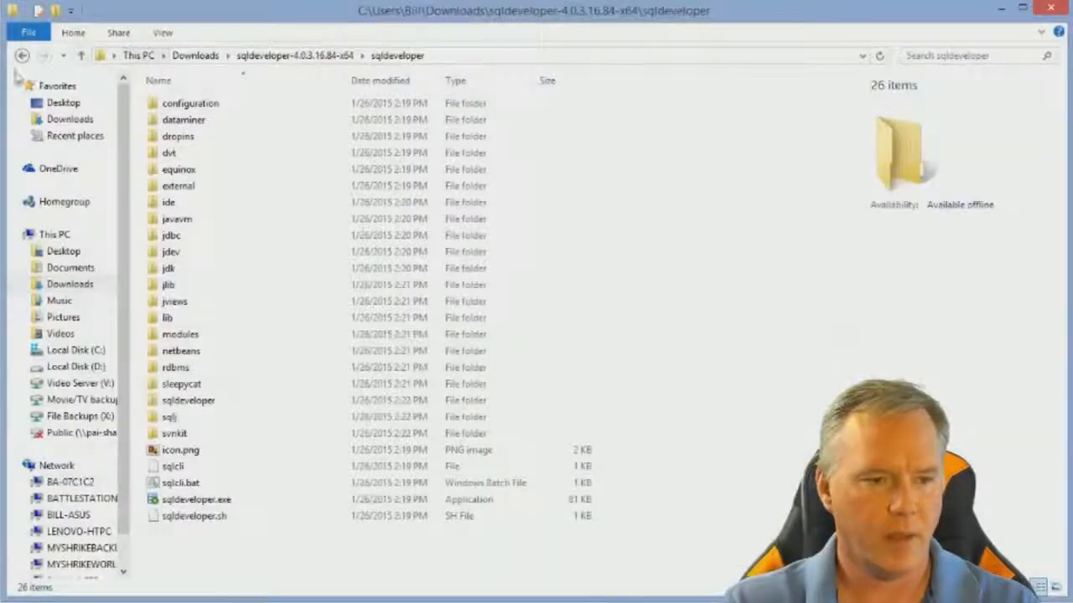
- Open export.csv from the Windows user's home folder to check the exported data, and close it again
click(436, 55)
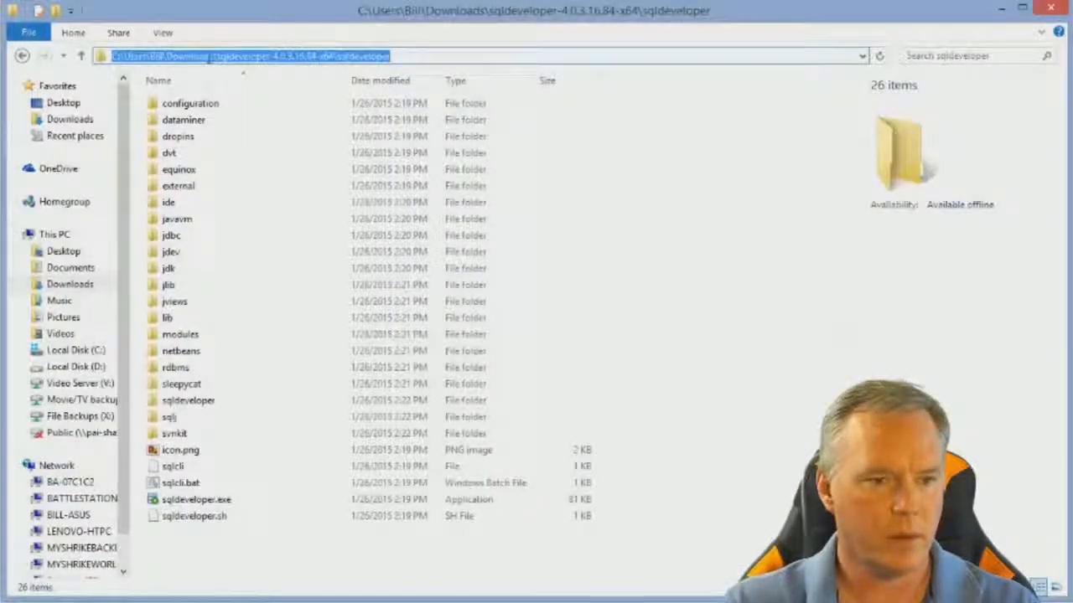
drag(169, 55, 444, 55)
key(BackSpace)
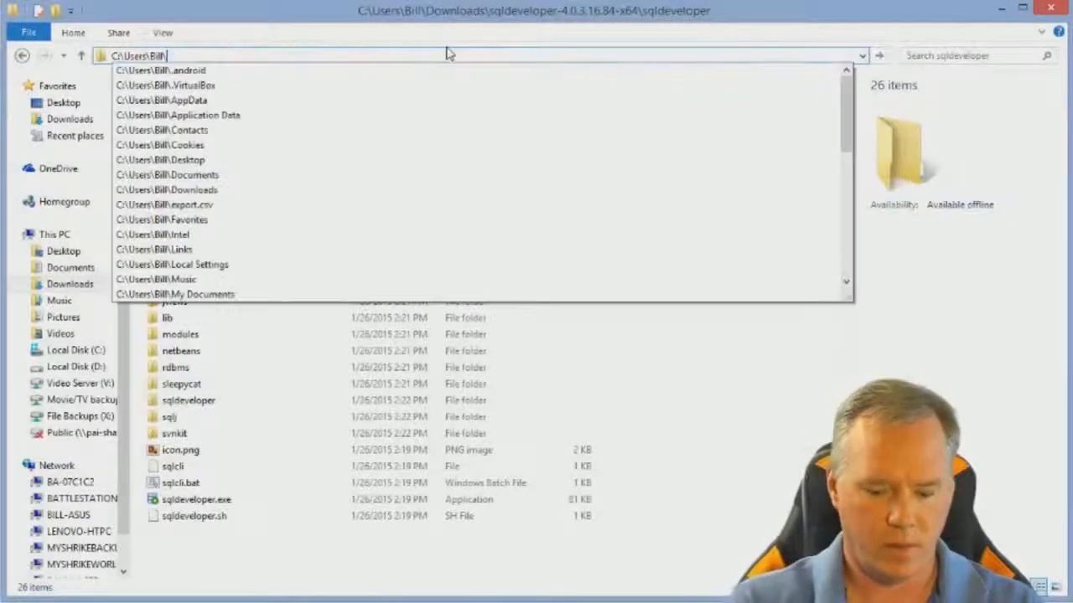
key(Return)
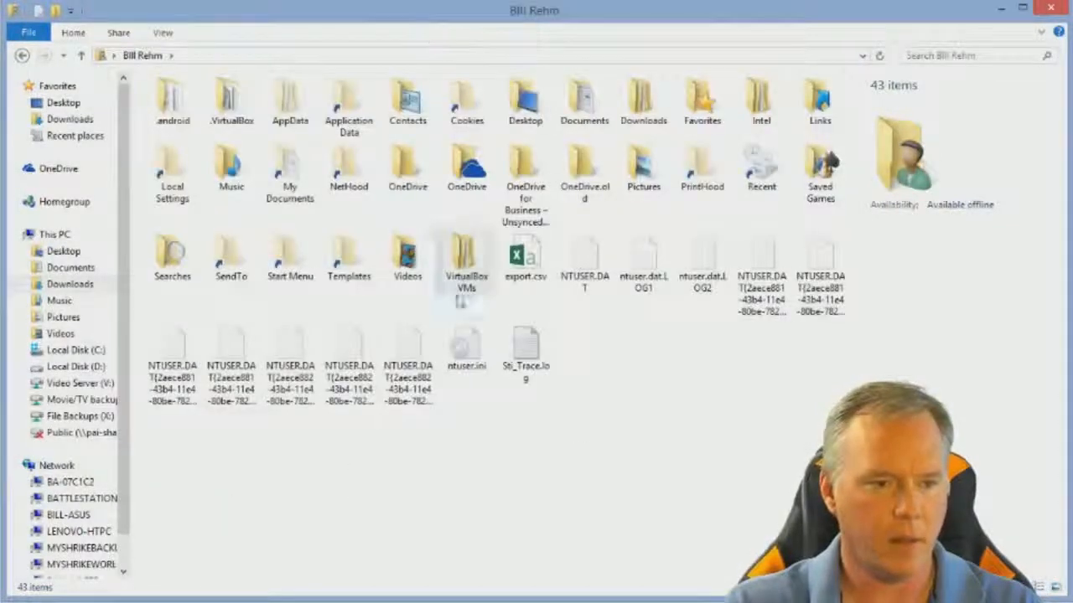
double_click(540, 262)
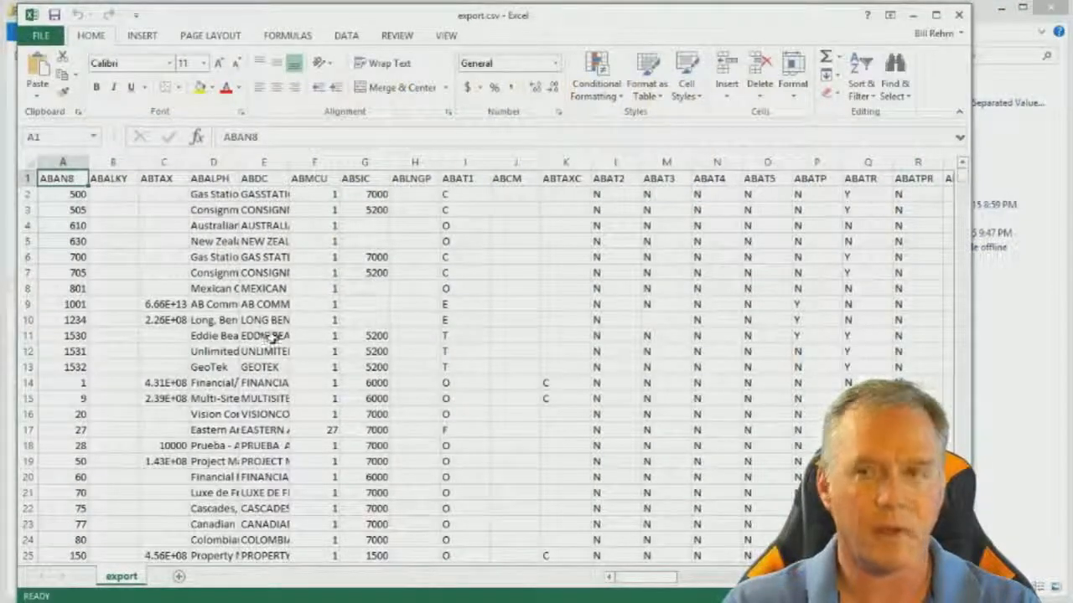
click(958, 14)
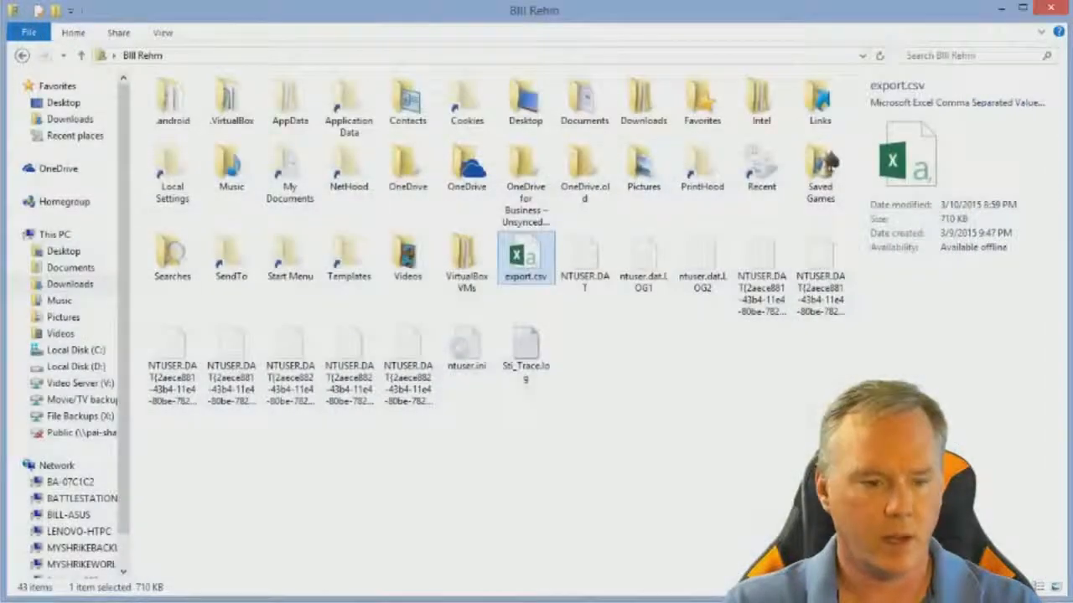
- Switch to SQL Developer, expand the gsiorapl21 connection, and briefly open and collapse its own Tables folder
click(499, 601)
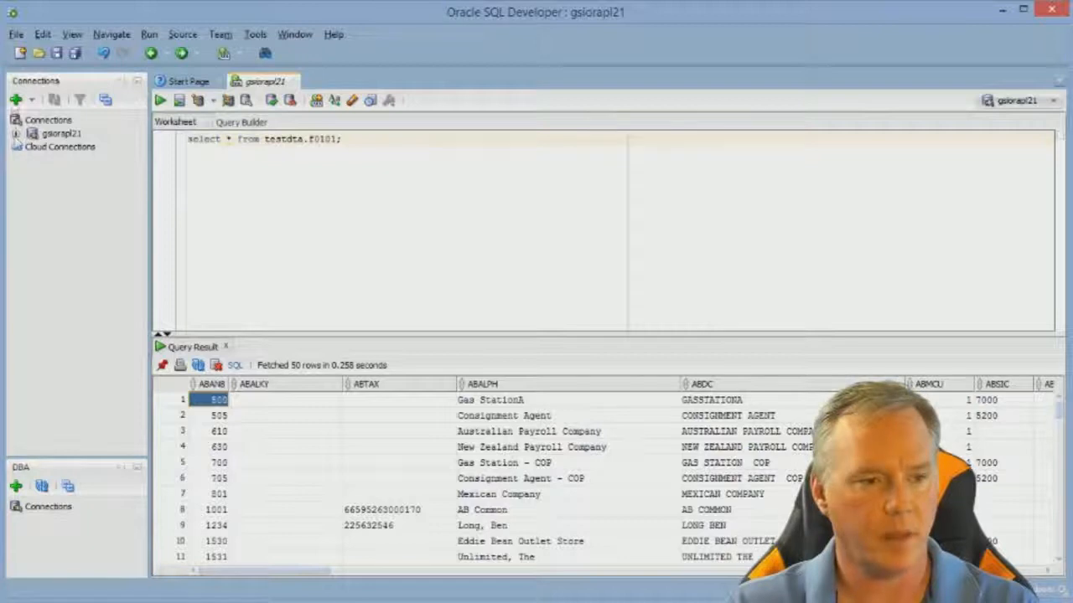
click(15, 133)
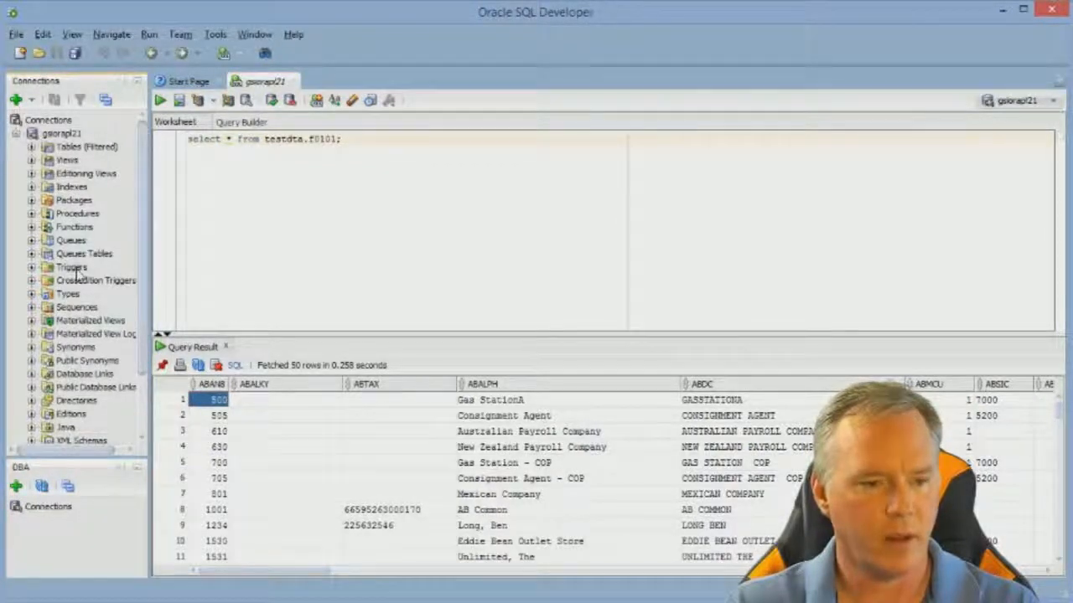
click(32, 148)
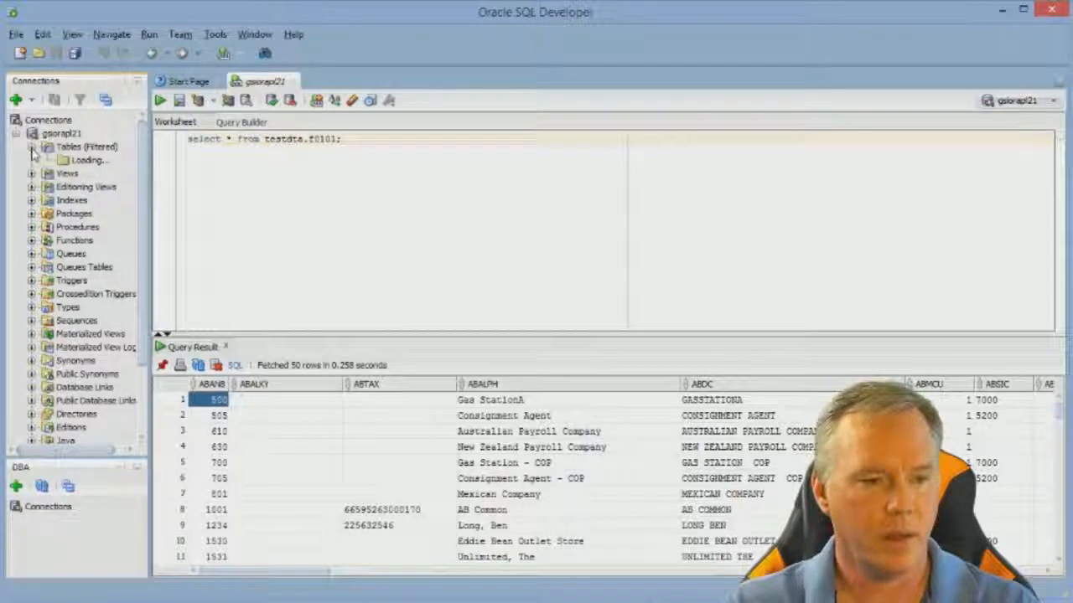
click(32, 148)
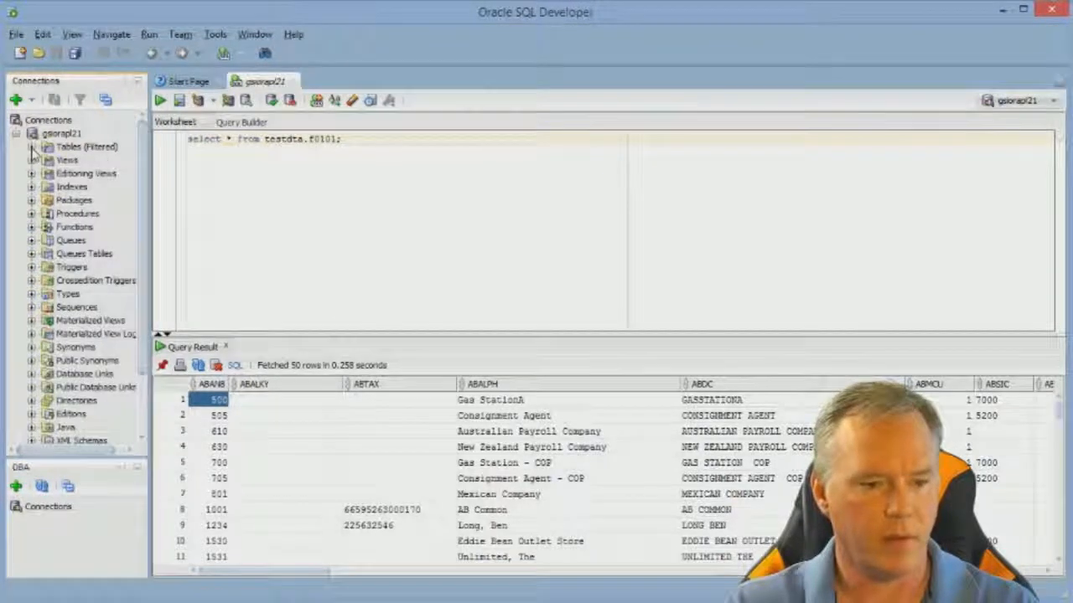
- Expand Other Users under the gsiorapl21 connection and look through the list of schemas
scroll(67, 214, down, 3)
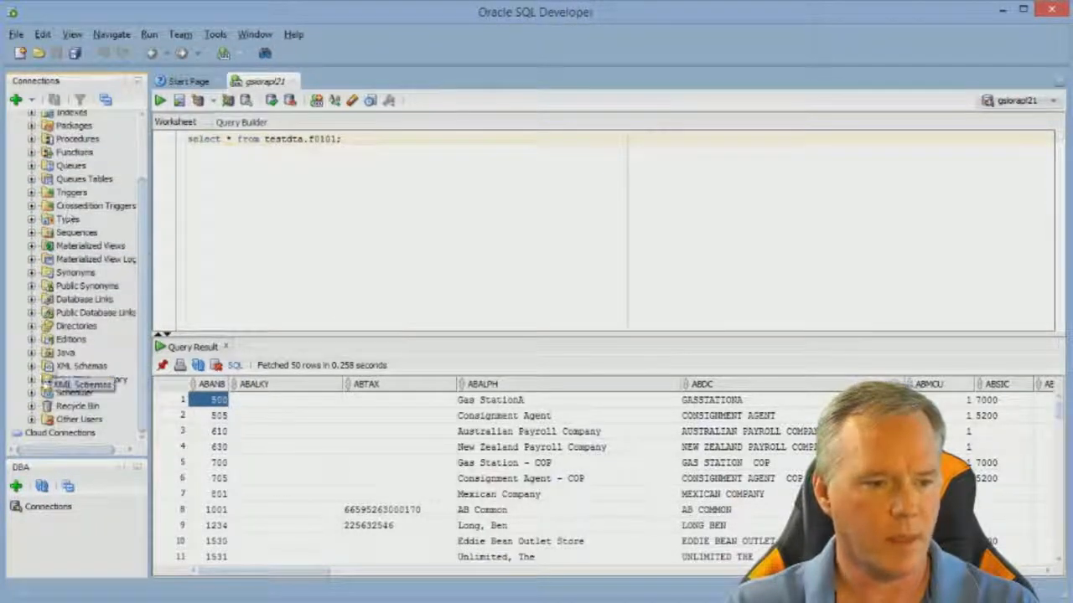
click(31, 419)
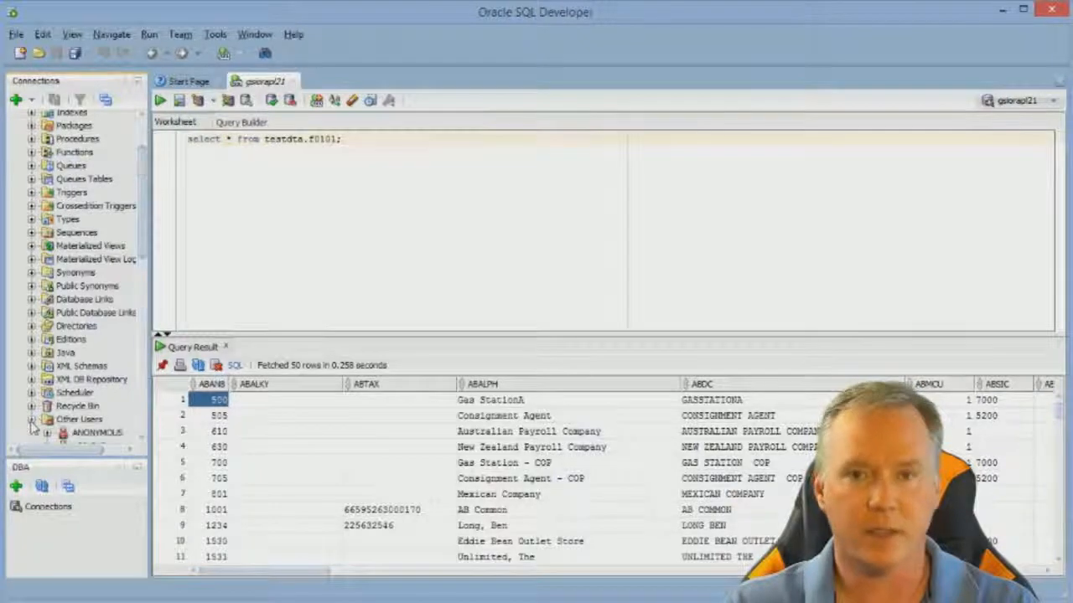
scroll(36, 395, down, 6)
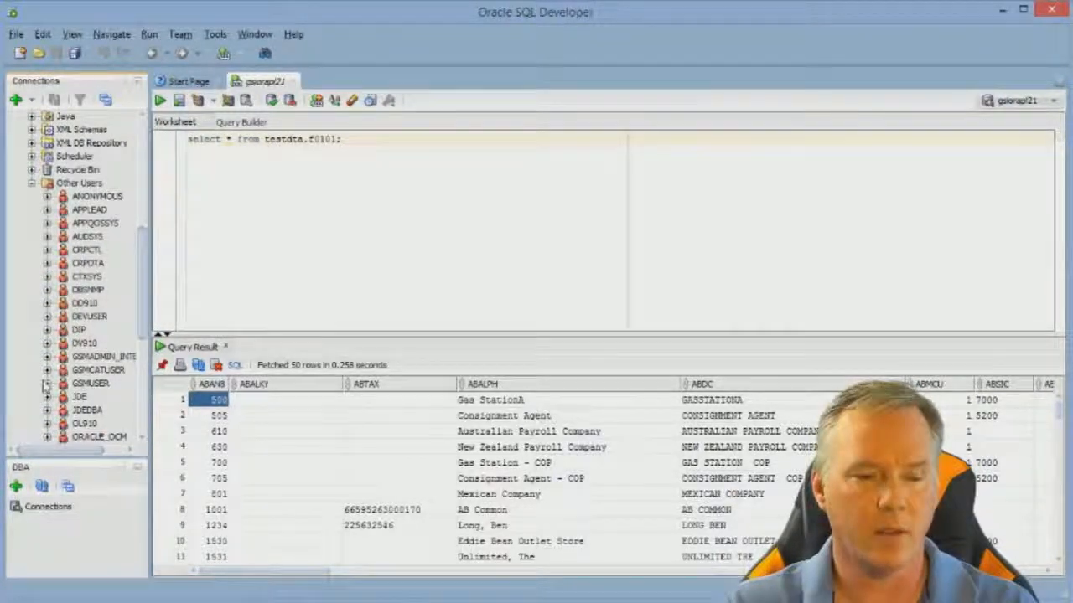
scroll(46, 373, down, 3)
scroll(51, 368, down, 2)
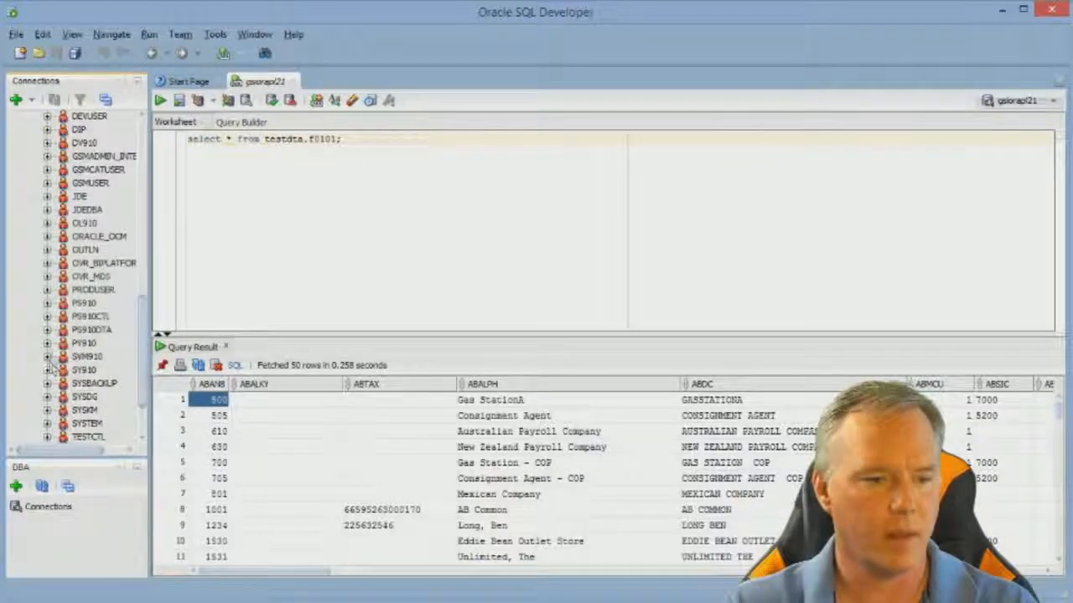
- Expand the SY910 schema, browse its tables, and collapse its Tables folder
click(48, 370)
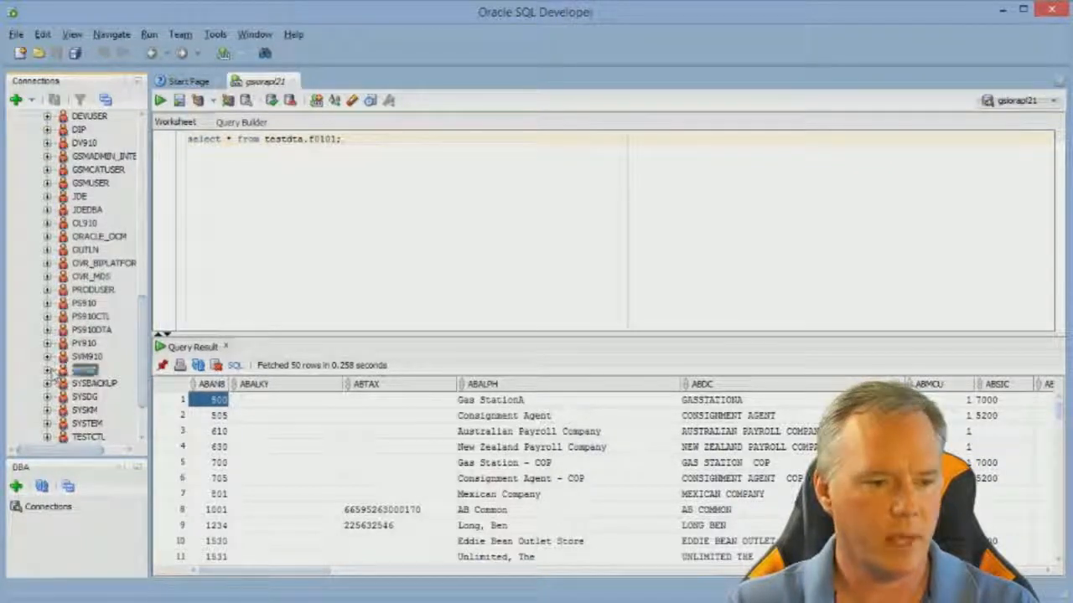
click(47, 370)
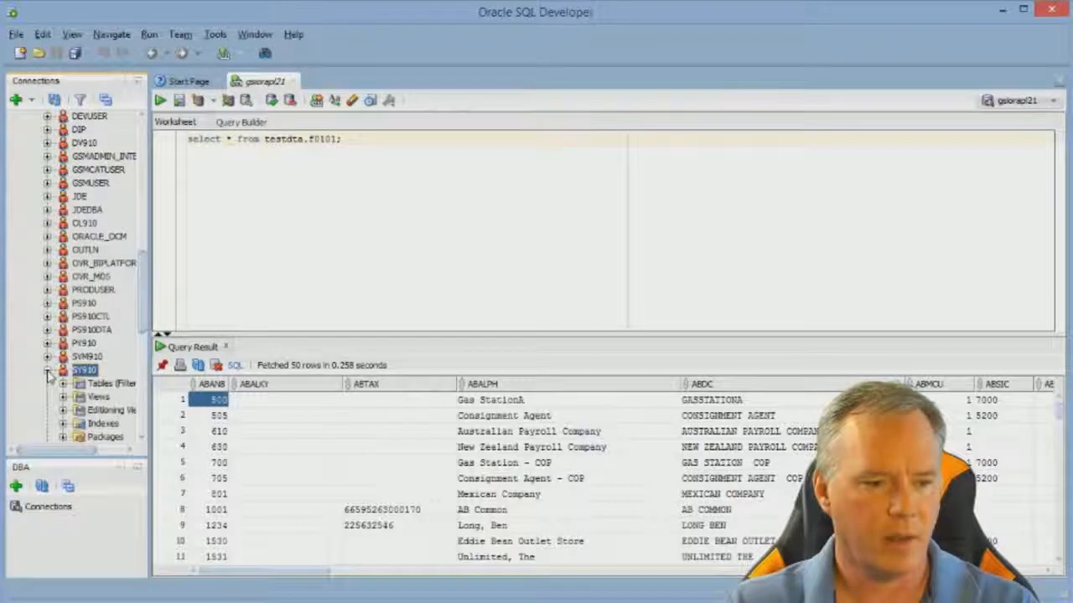
scroll(47, 373, down, 3)
click(63, 263)
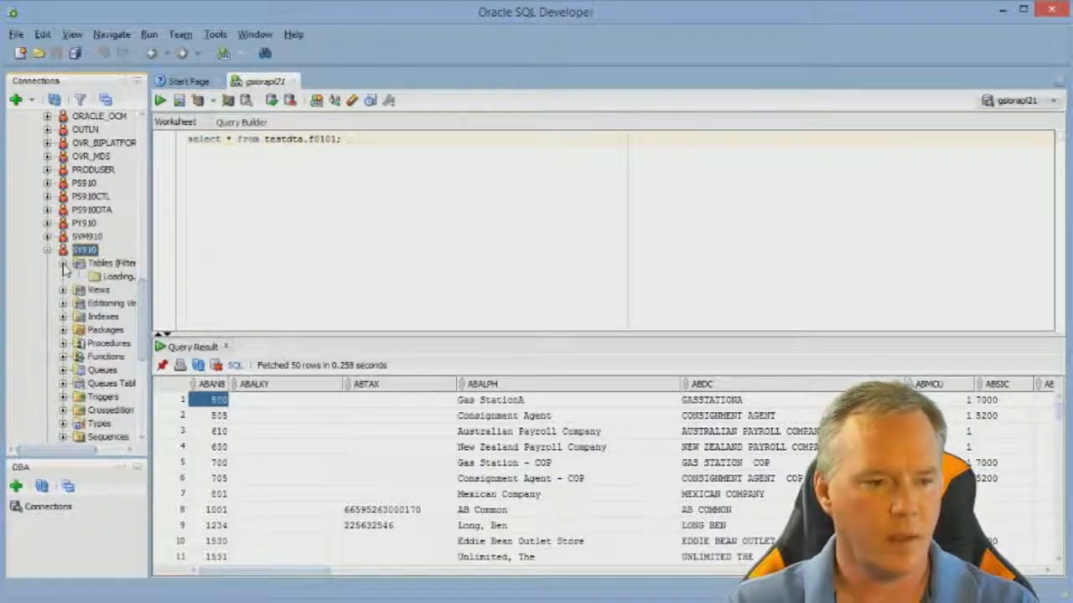
scroll(87, 347, down, 5)
scroll(87, 347, down, 3)
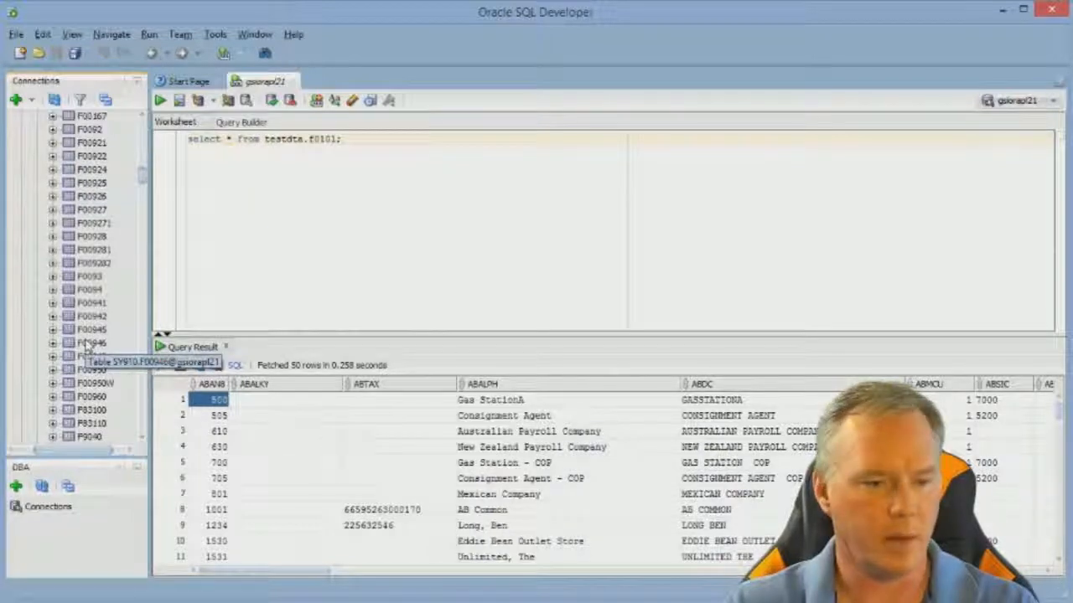
scroll(87, 347, up, 5)
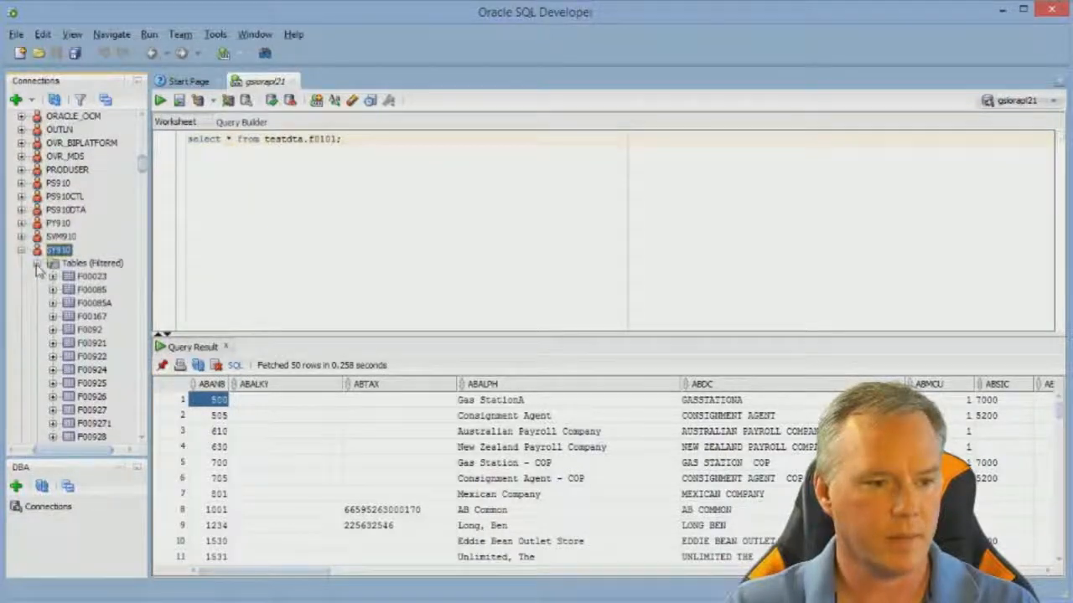
click(36, 264)
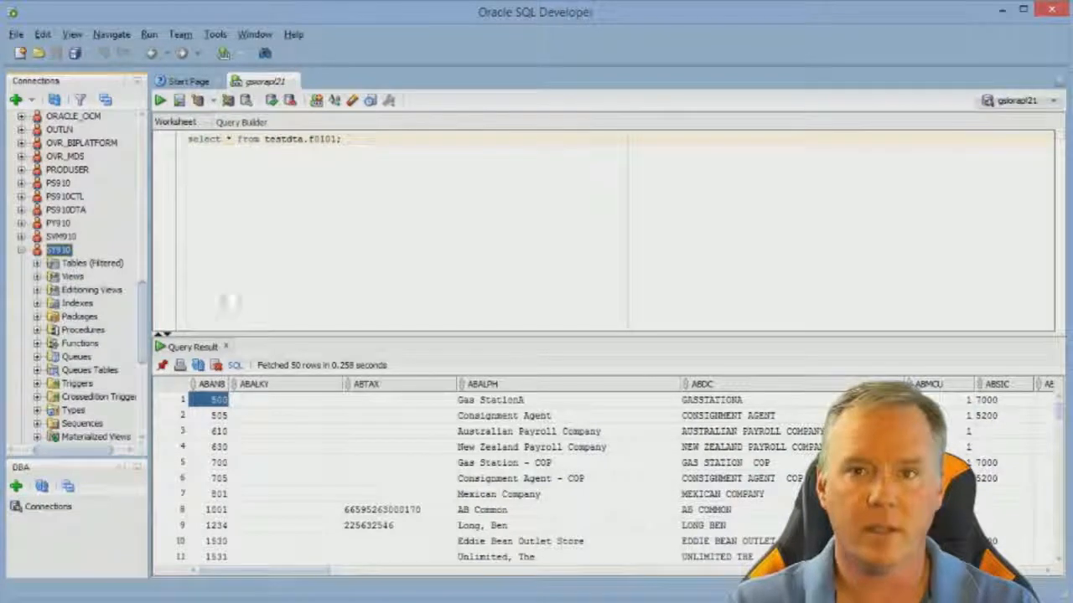